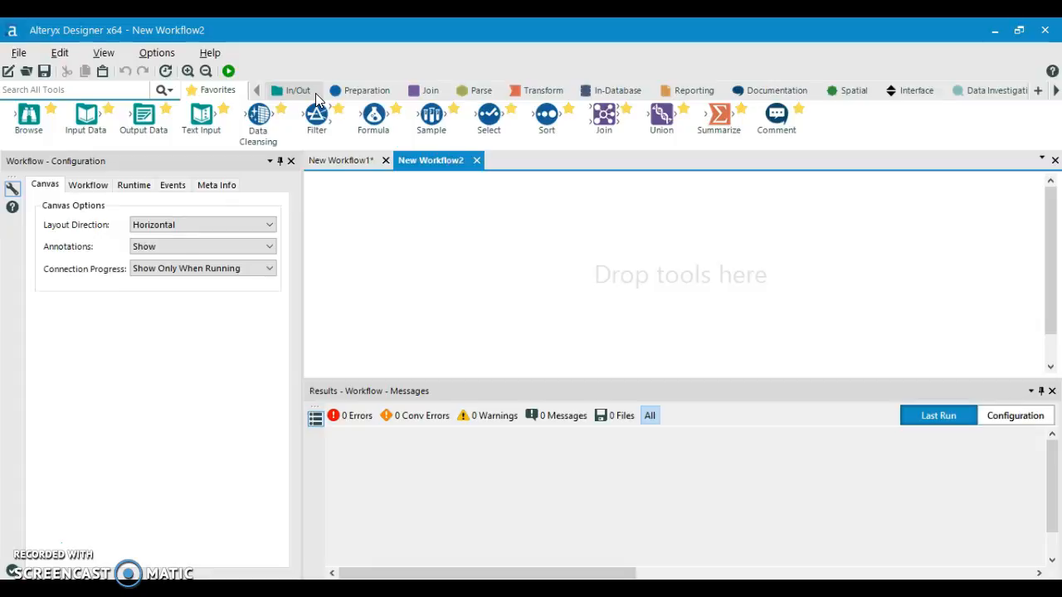
# Look through the In/Out, Preparation, Join and Favorites tool categories and review the tool palette configuration.
pyautogui.click(301, 91)
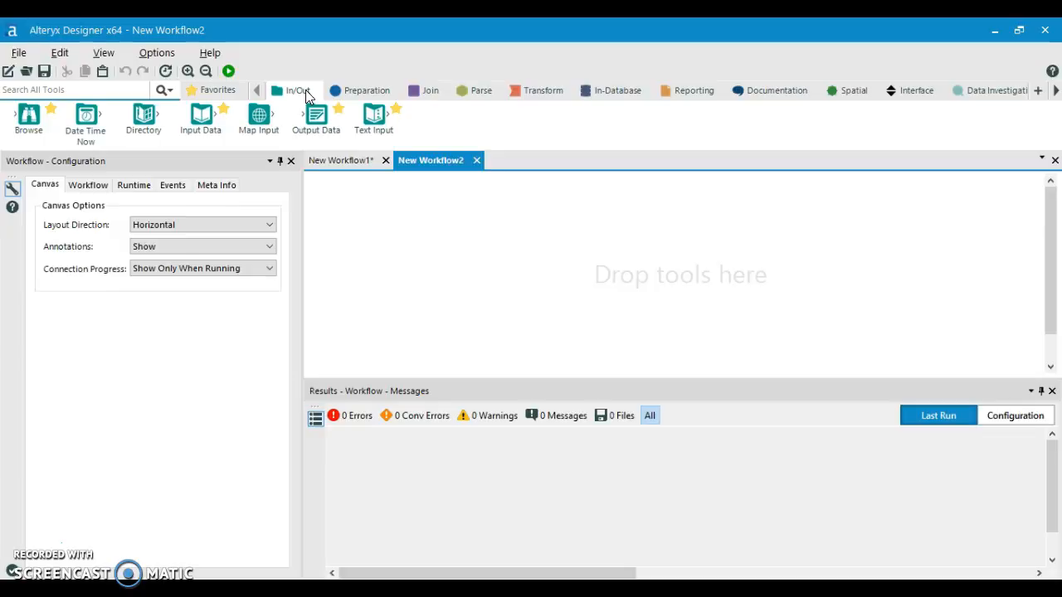
pyautogui.click(340, 93)
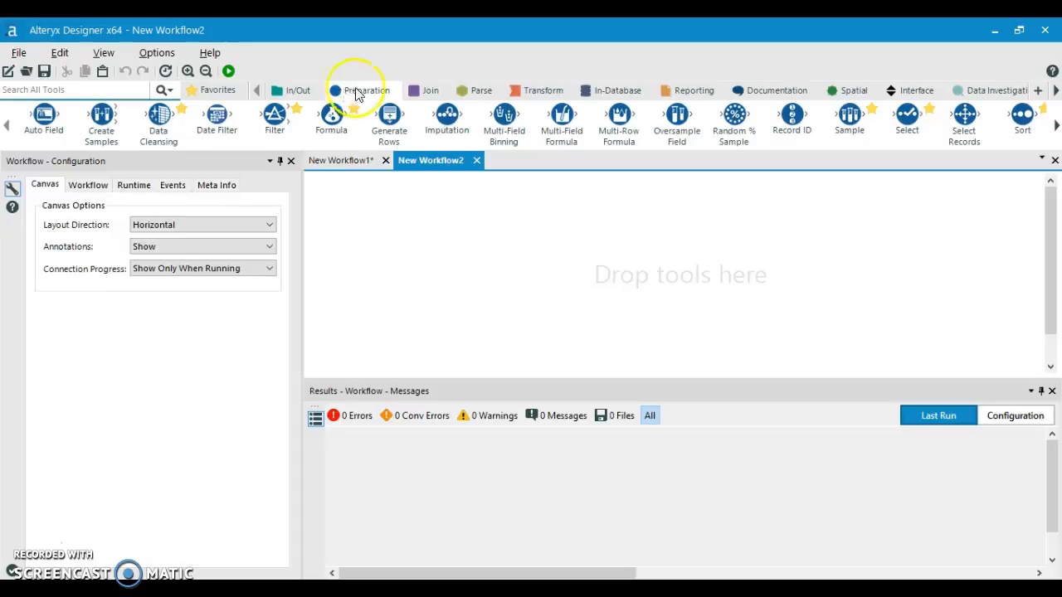
pyautogui.click(419, 91)
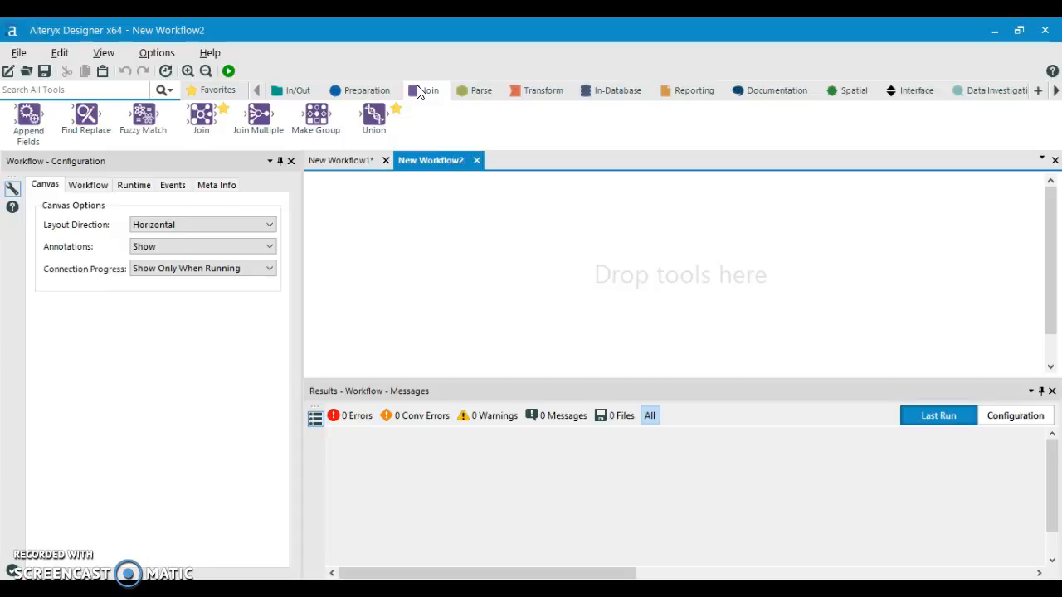
pyautogui.click(208, 93)
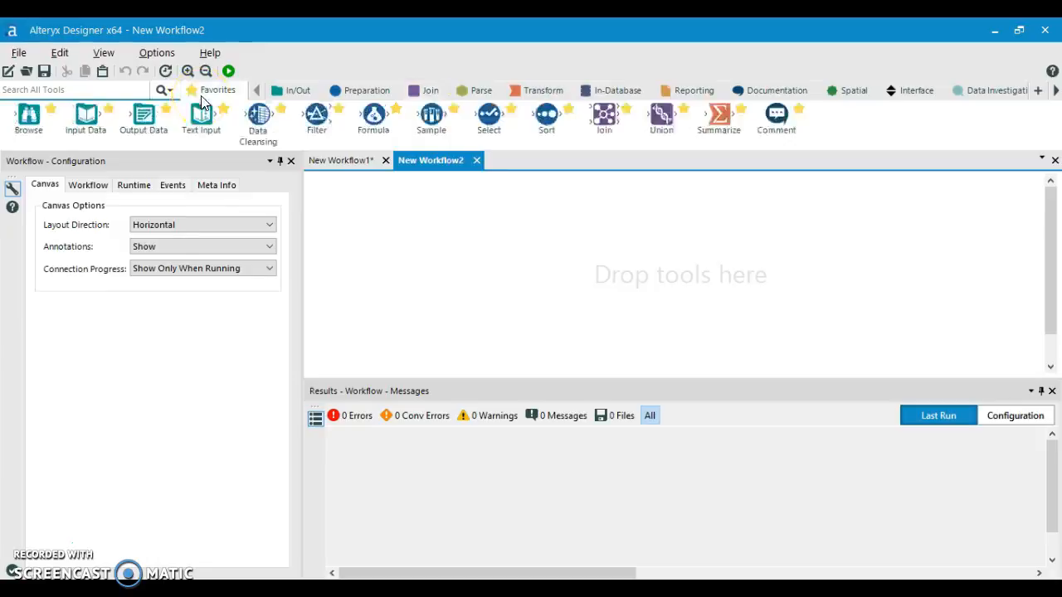
pyautogui.moveTo(203, 103); pyautogui.dragTo(439, 125)
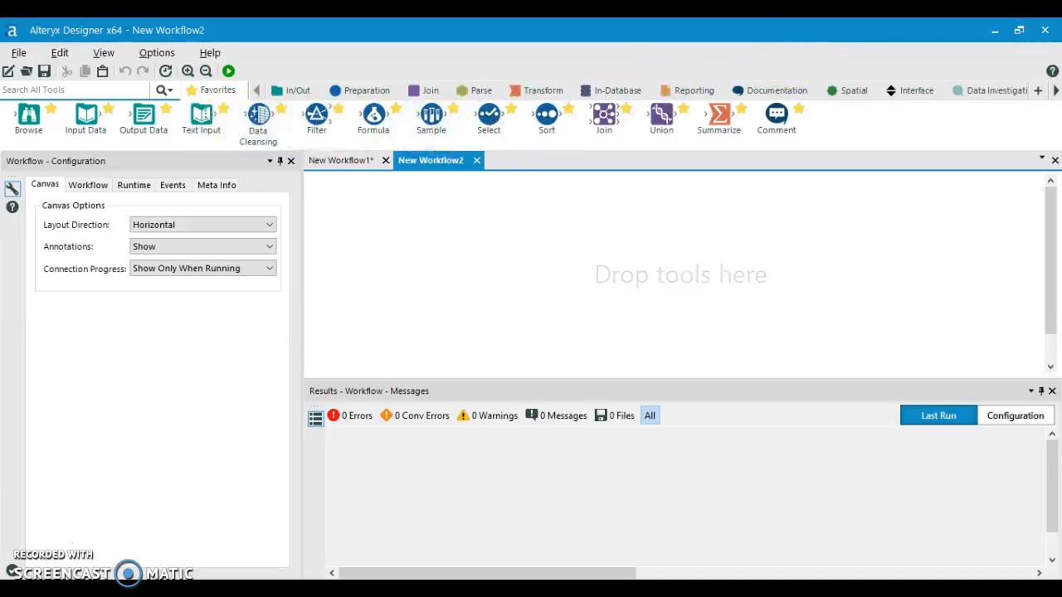
pyautogui.click(1041, 93)
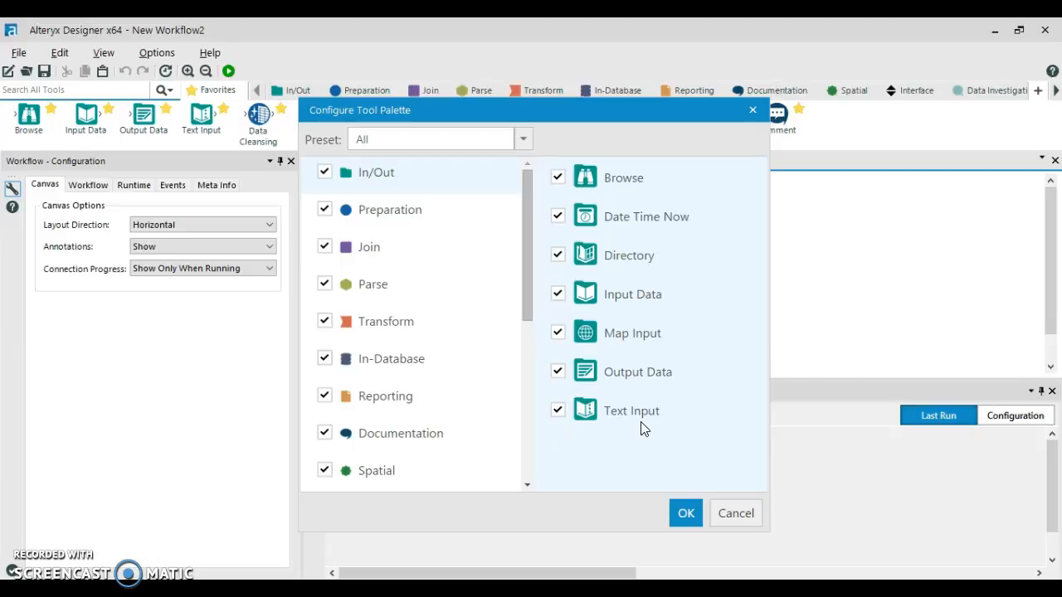
pyautogui.click(688, 516)
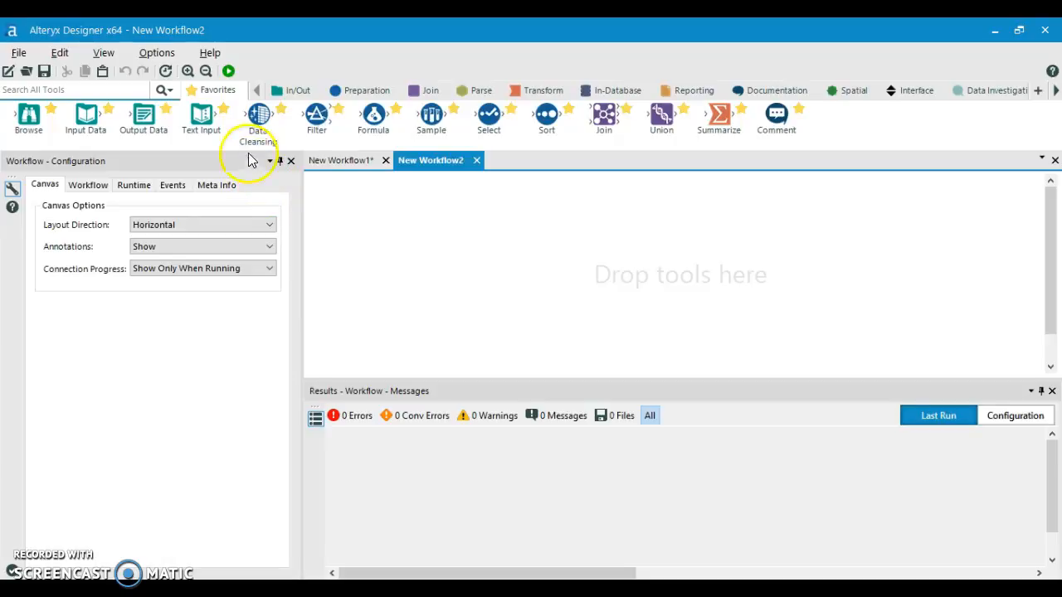
# Place an Input Data tool on the canvas and connect it to the Output$ sheet of Cust_wTransactions.xls in the SampleData folder.
pyautogui.moveTo(202, 121); pyautogui.dragTo(488, 299)
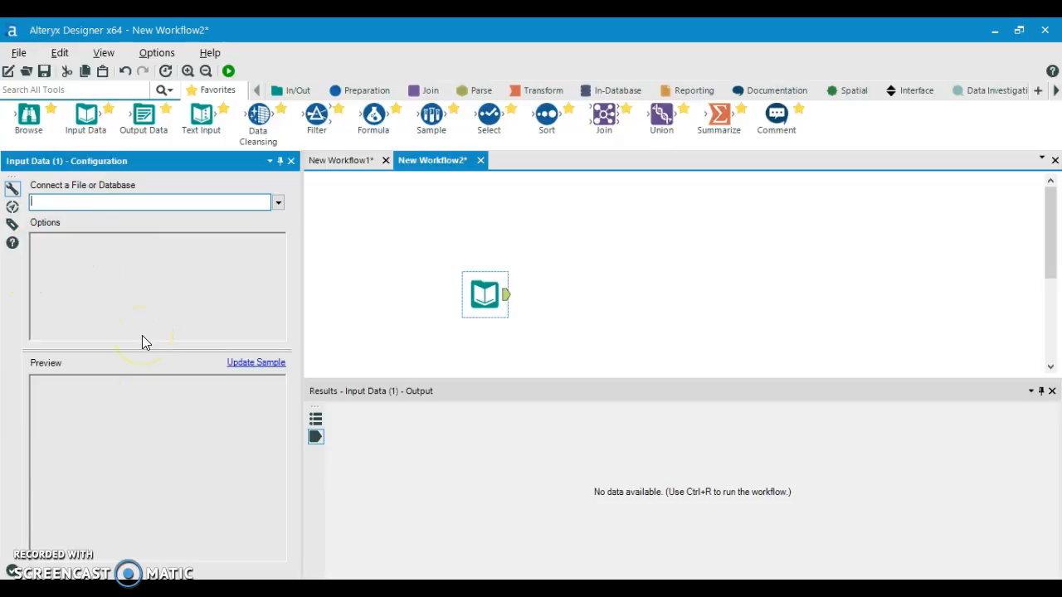
pyautogui.click(34, 540)
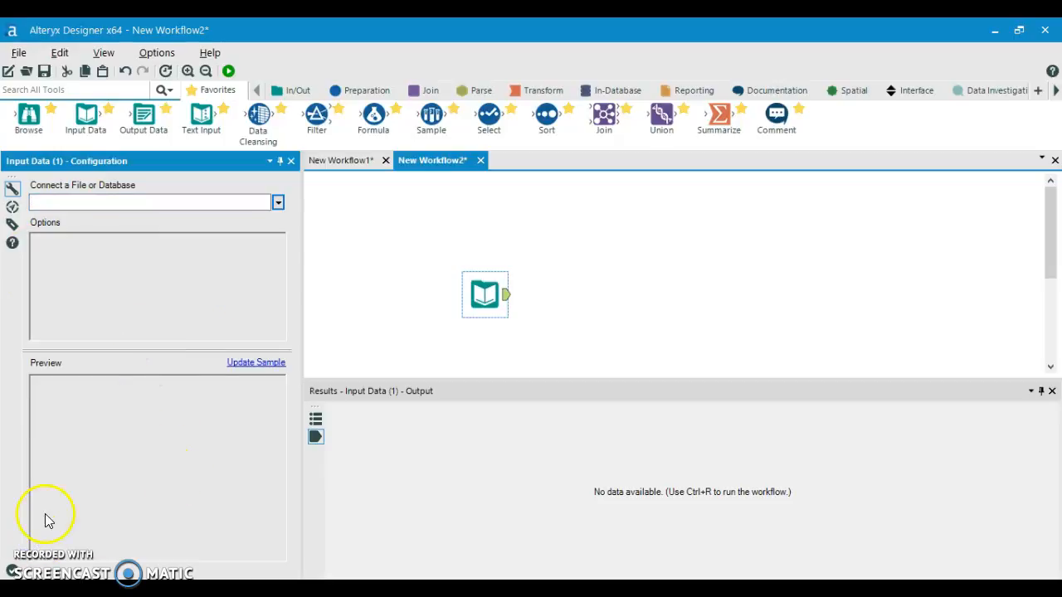
pyautogui.click(279, 205)
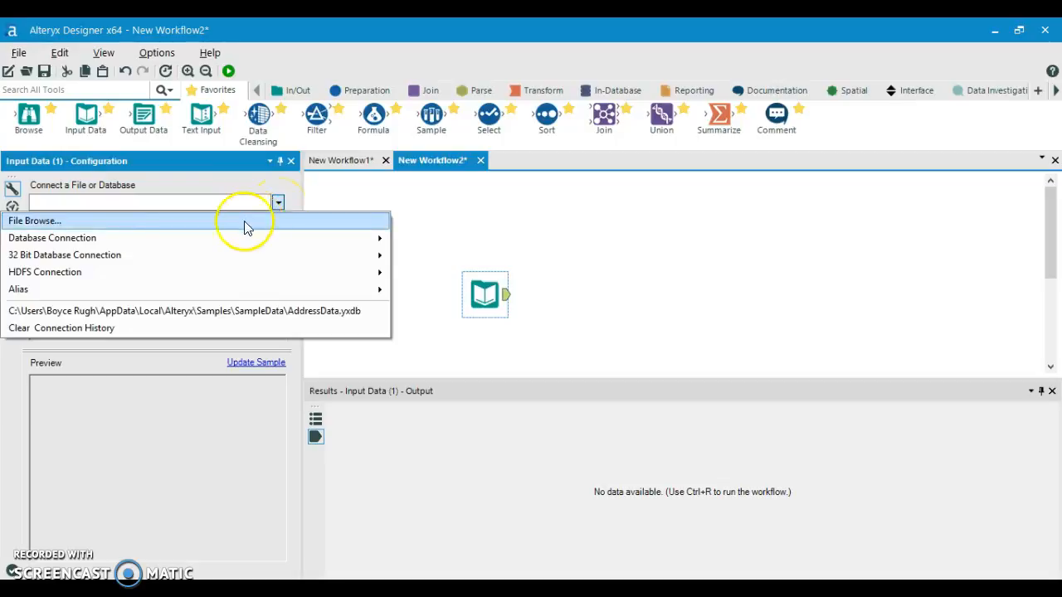
pyautogui.click(255, 221)
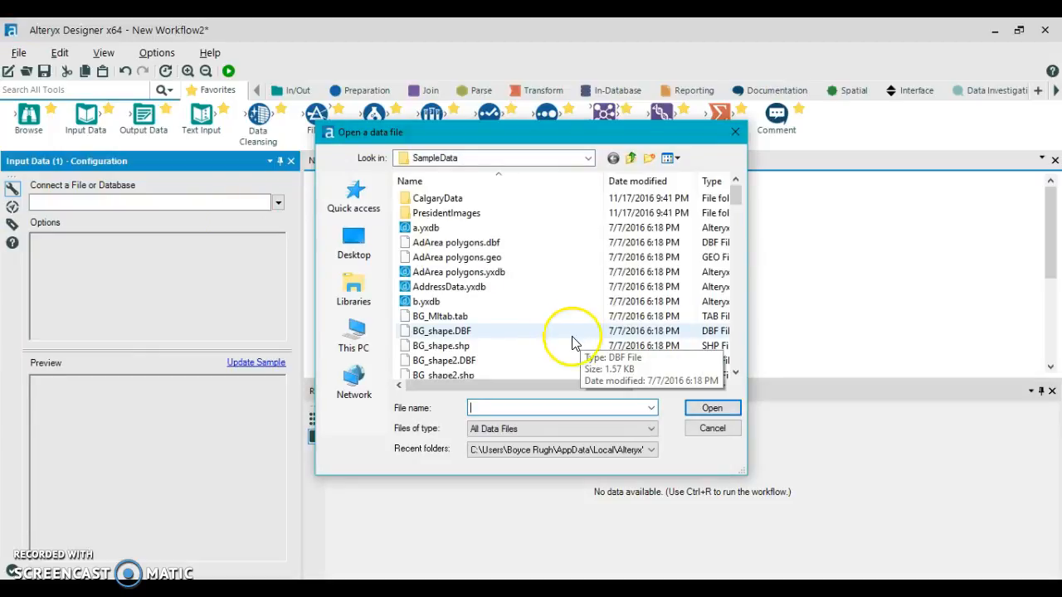
pyautogui.scroll(-4, 533, 316)
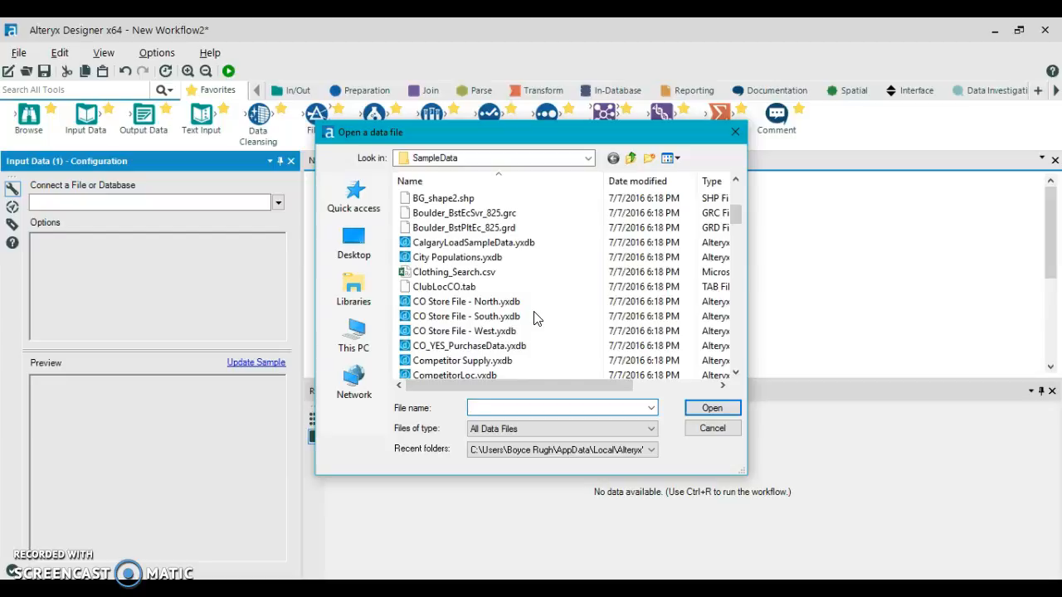
pyautogui.scroll(-1, 533, 316)
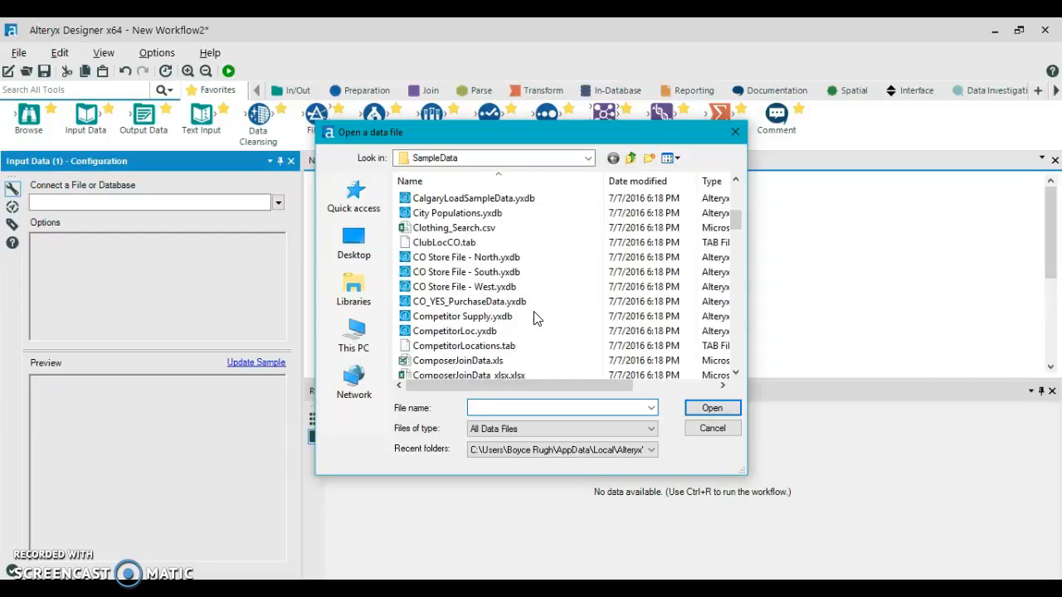
pyautogui.scroll(-1, 535, 319)
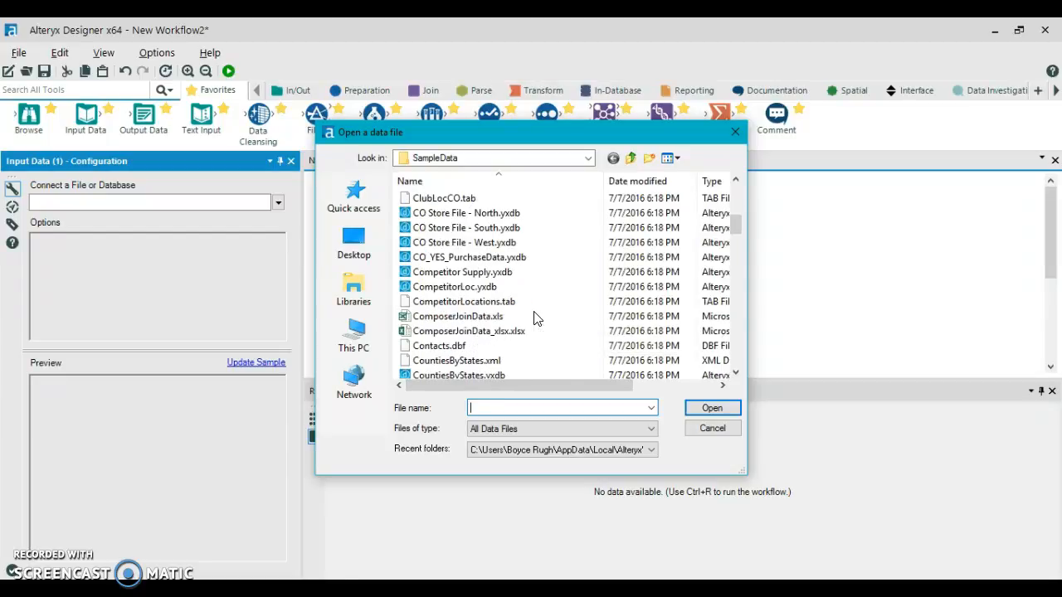
pyautogui.scroll(-4, 500, 313)
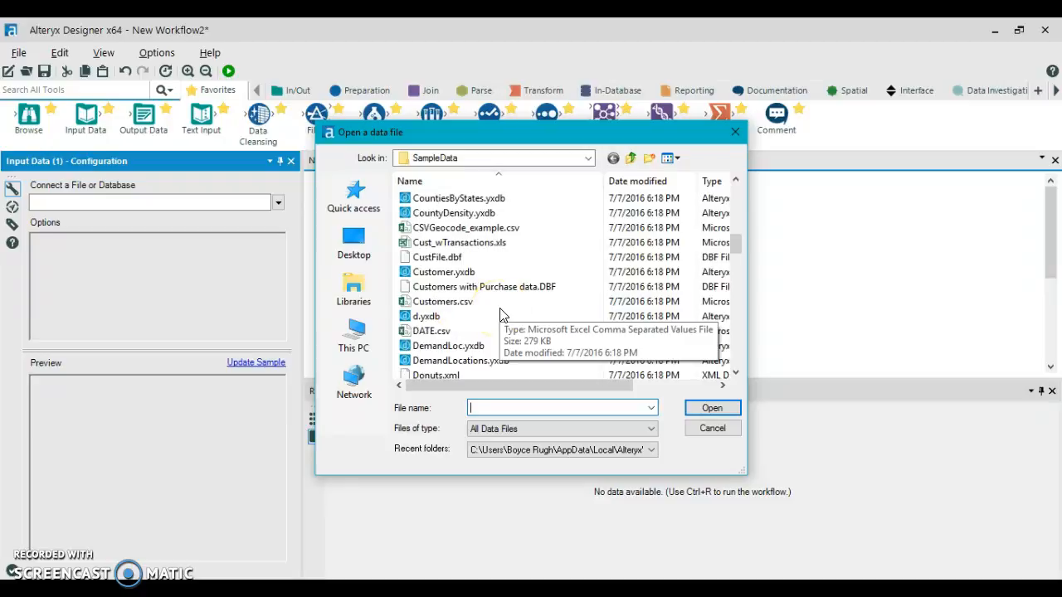
pyautogui.click(490, 243)
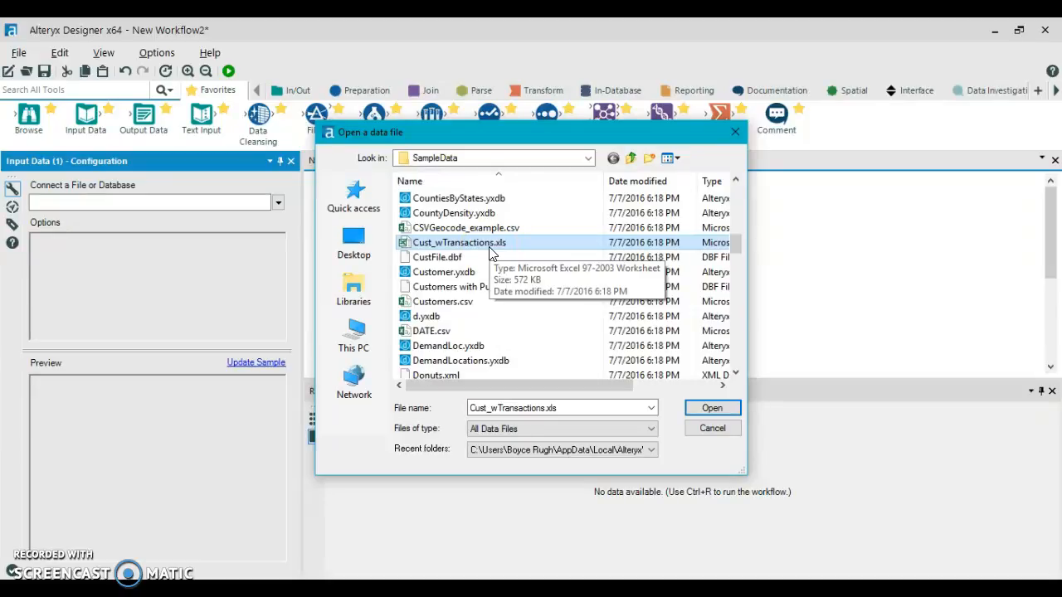
pyautogui.click(712, 407)
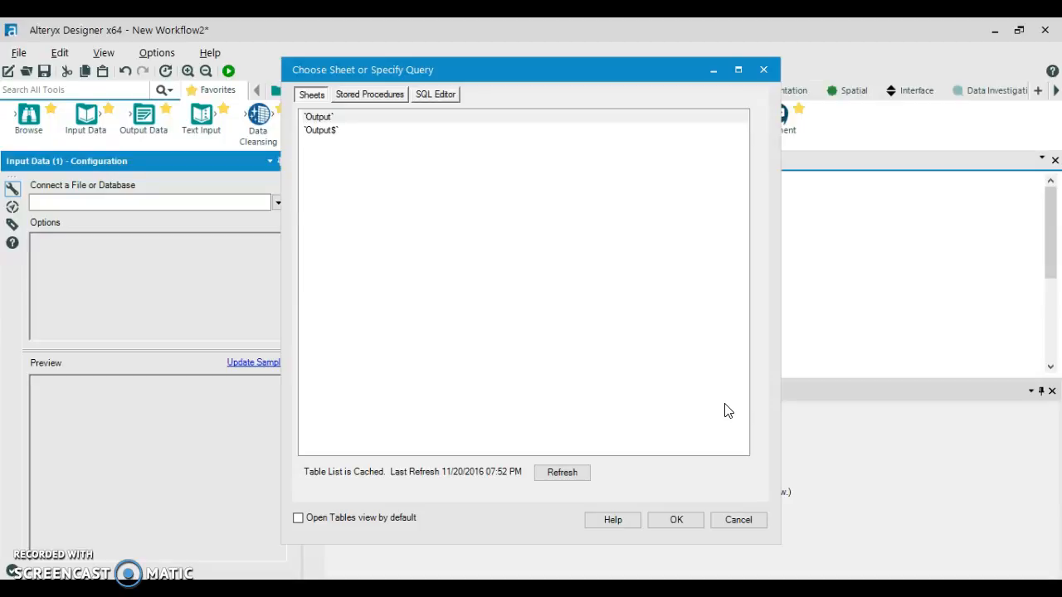
pyautogui.click(380, 135)
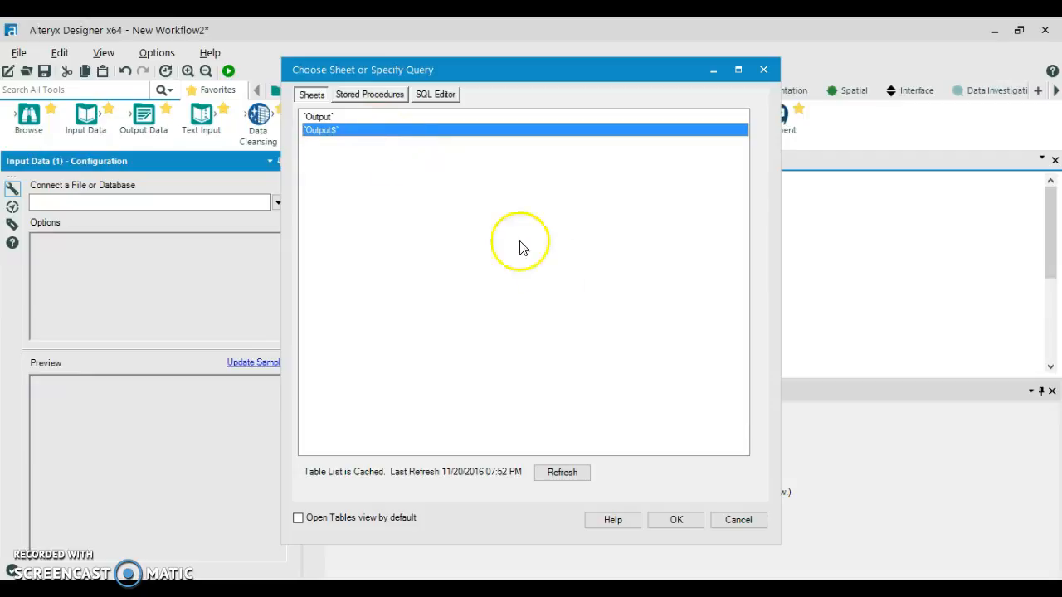
pyautogui.click(676, 521)
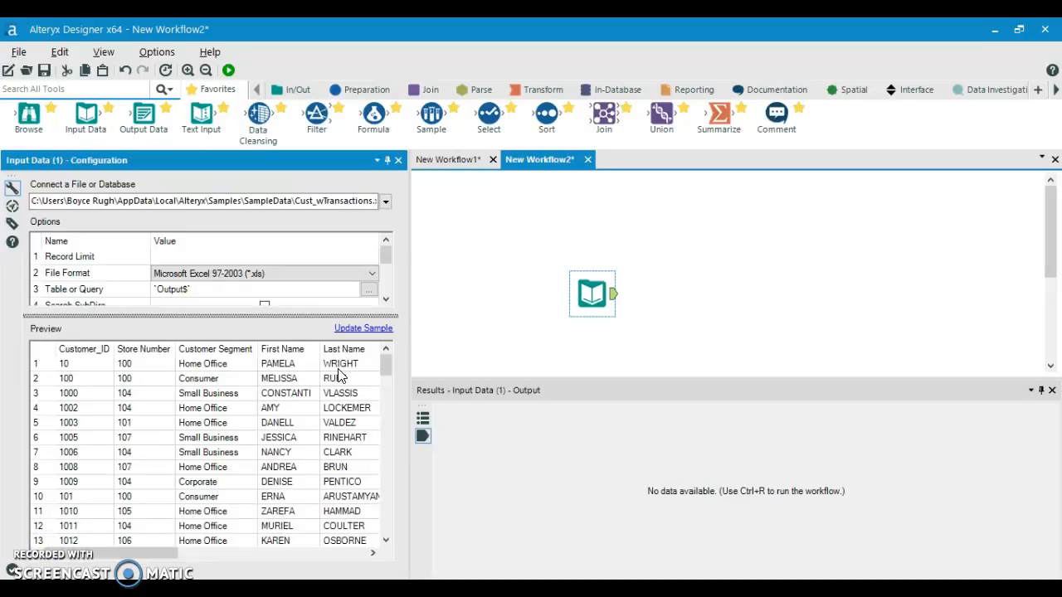
# Examine the customer records in the Input Data tool's preview, including the store number and customer segment columns.
pyautogui.scroll(-1, 267, 450)
pyautogui.scroll(-3, 267, 451)
pyautogui.scroll(-2, 267, 451)
pyautogui.scroll(-2, 267, 450)
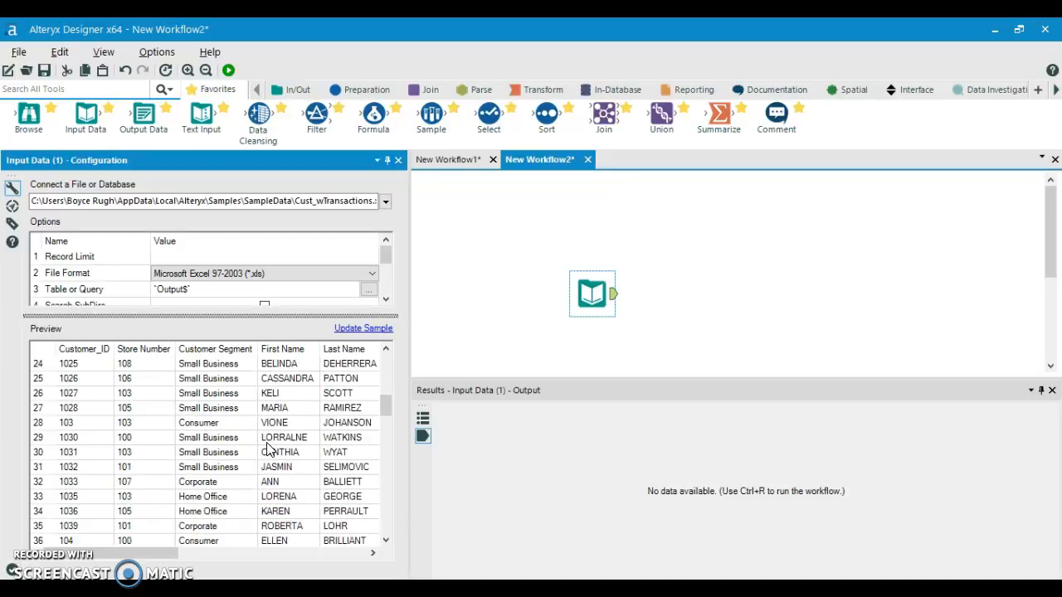
pyautogui.scroll(3, 268, 450)
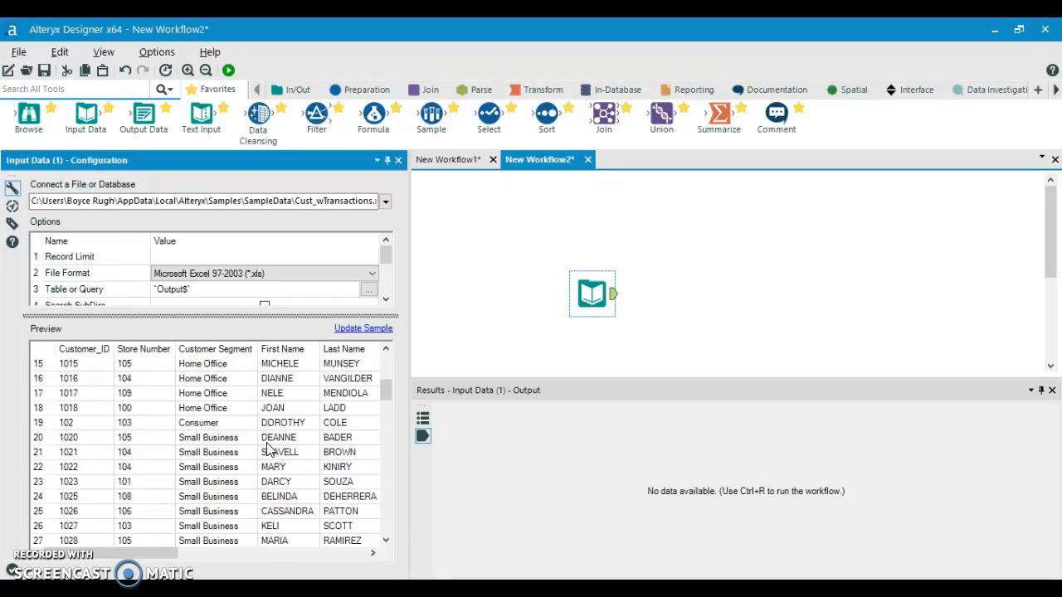
pyautogui.scroll(1, 267, 450)
pyautogui.scroll(1, 267, 451)
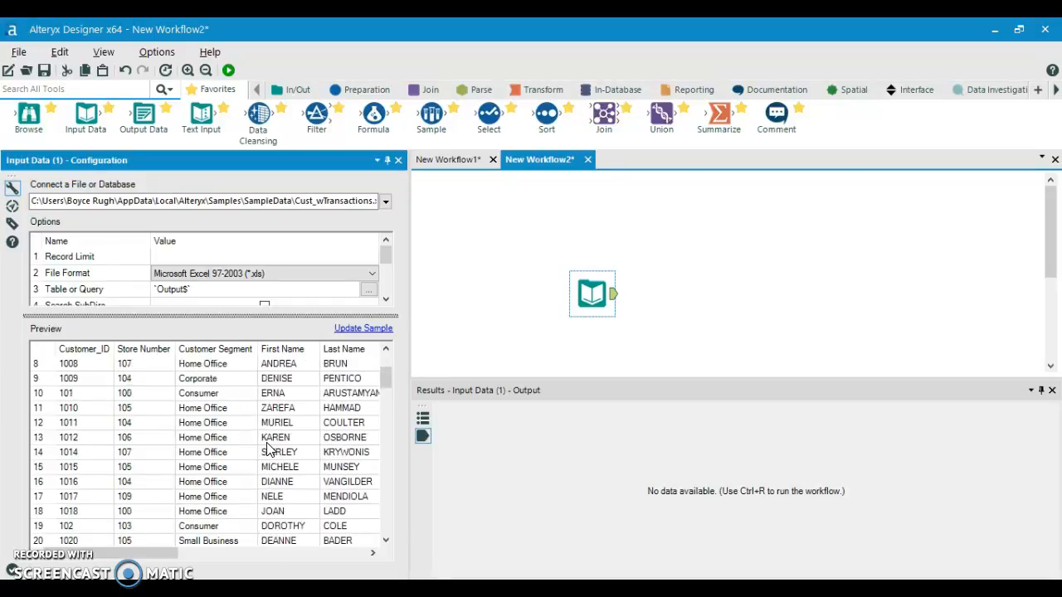
pyautogui.scroll(1, 267, 451)
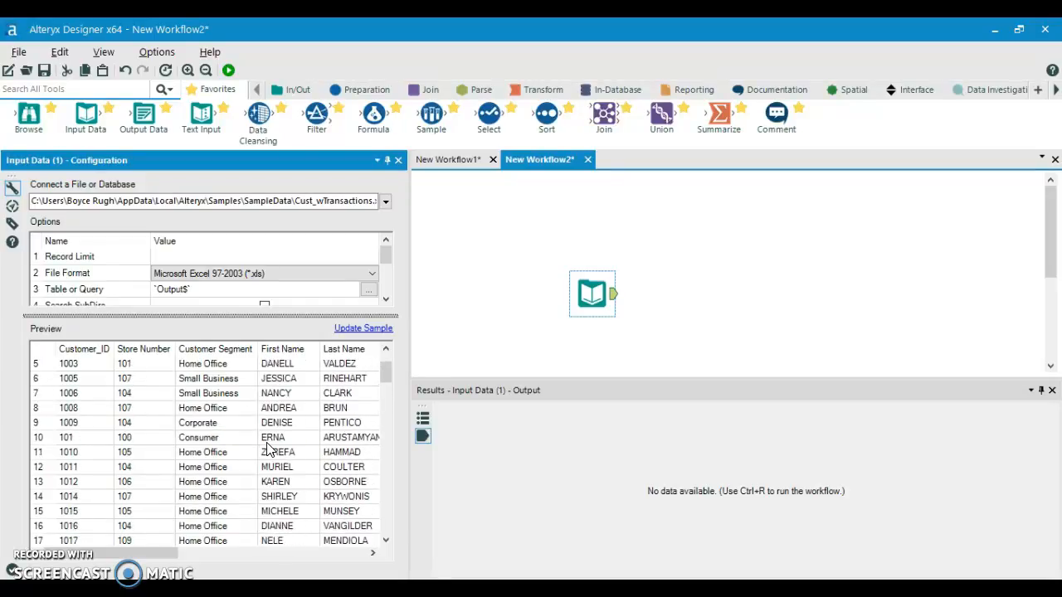
pyautogui.scroll(1, 268, 451)
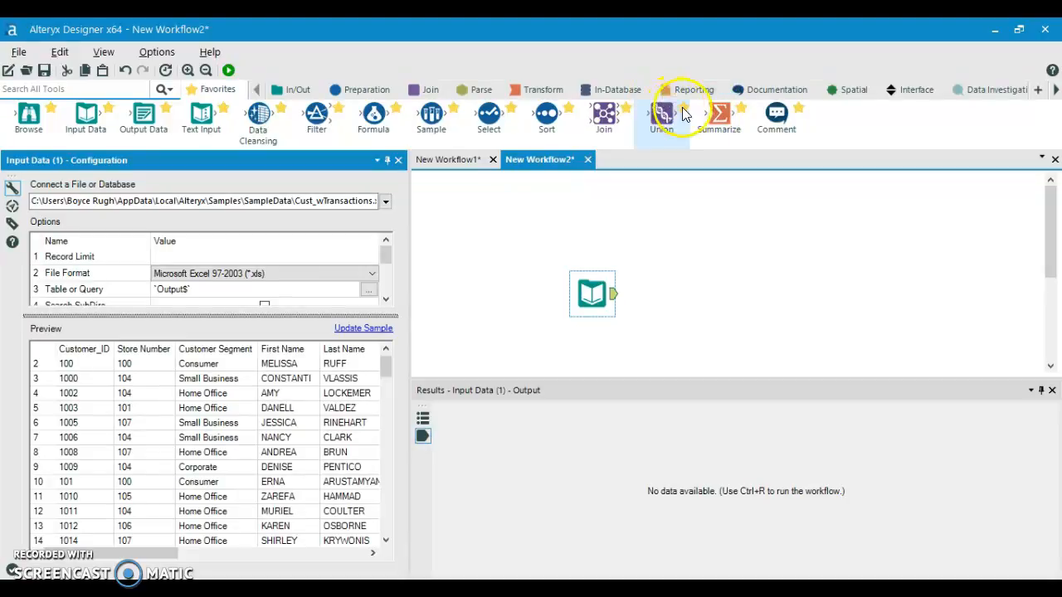
# Add a Summarize tool to the canvas, connected to the output of the Input Data tool.
pyautogui.click(695, 111)
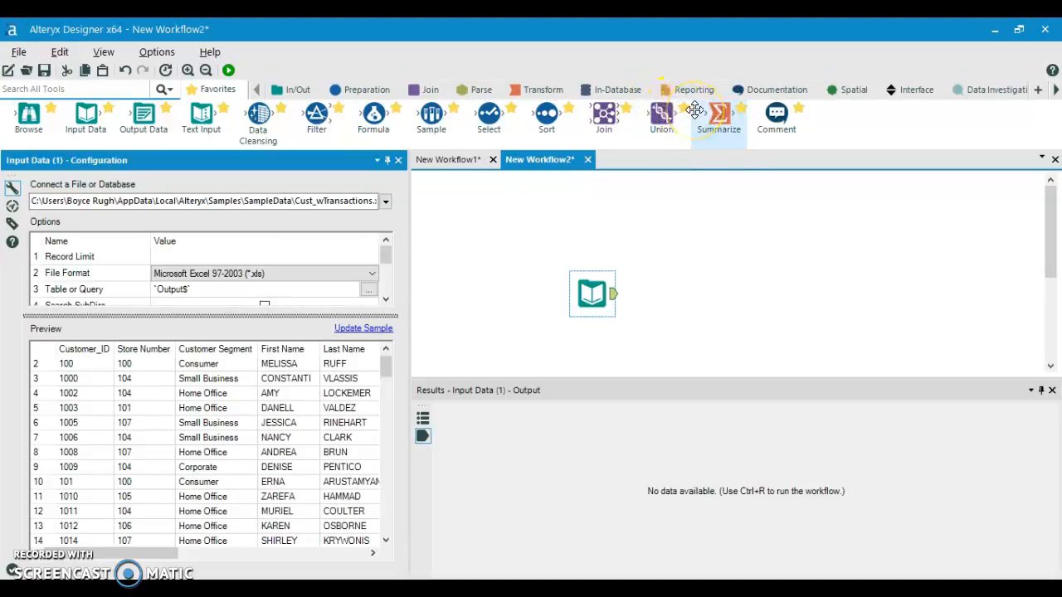
pyautogui.click(550, 89)
pyautogui.click(268, 119)
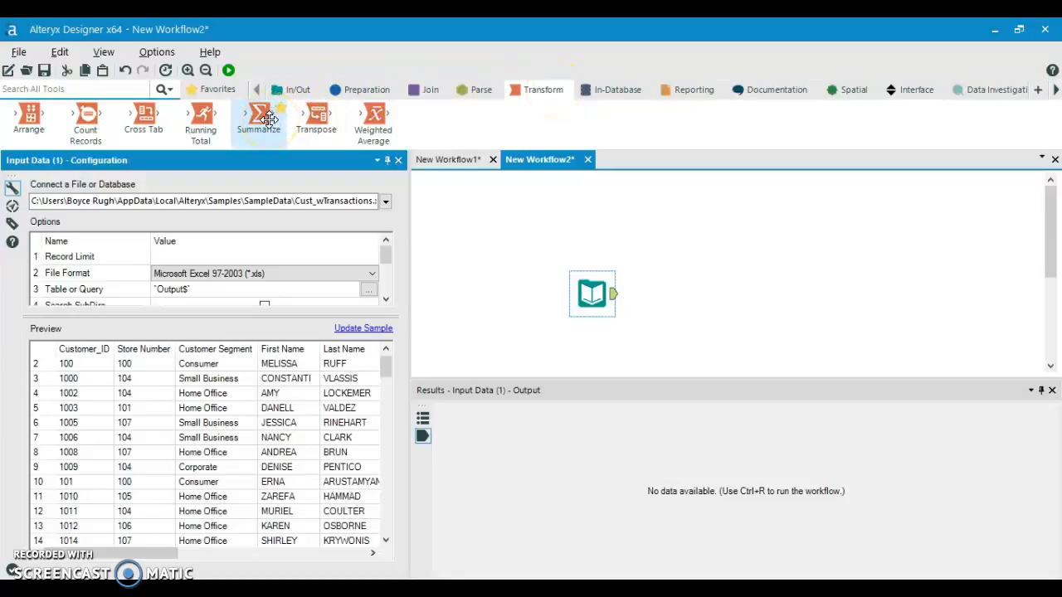
pyautogui.moveTo(268, 119); pyautogui.dragTo(652, 292)
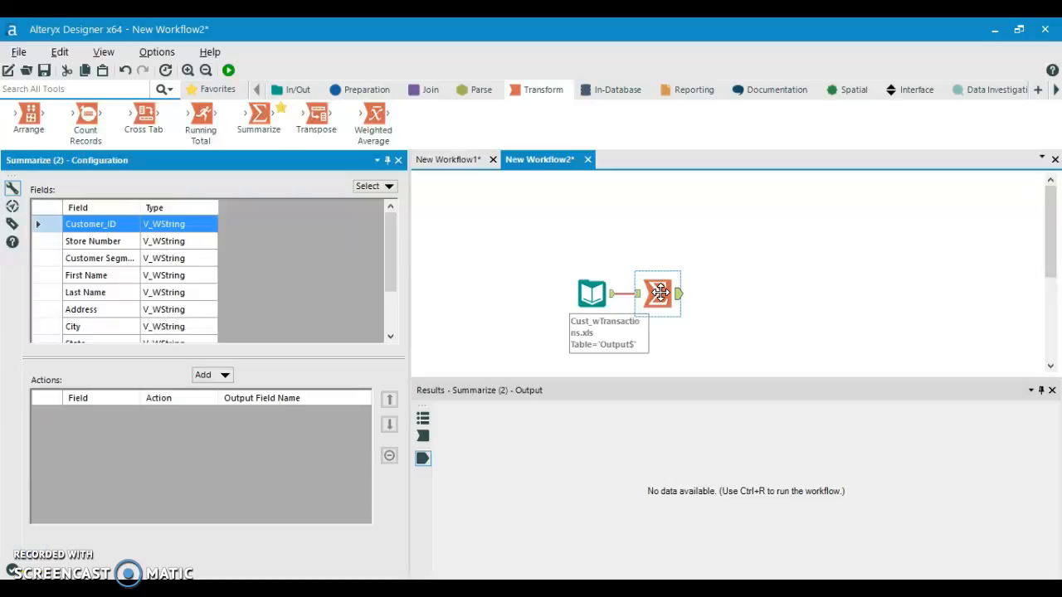
# Add a Group By action on the Customer Segment field in the Summarize tool.
pyautogui.click(85, 260)
pyautogui.click(207, 375)
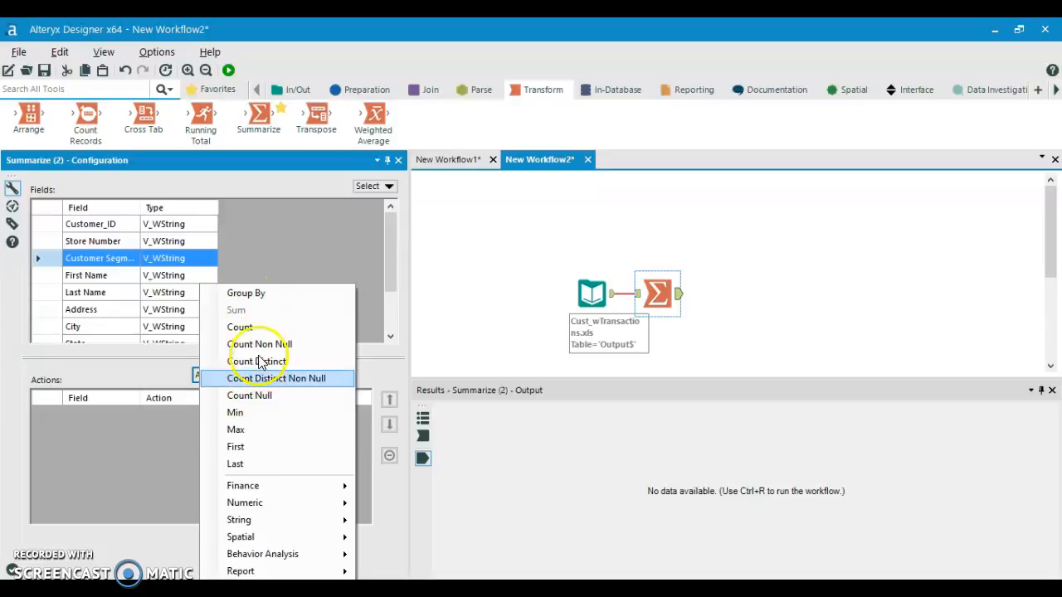
pyautogui.click(251, 295)
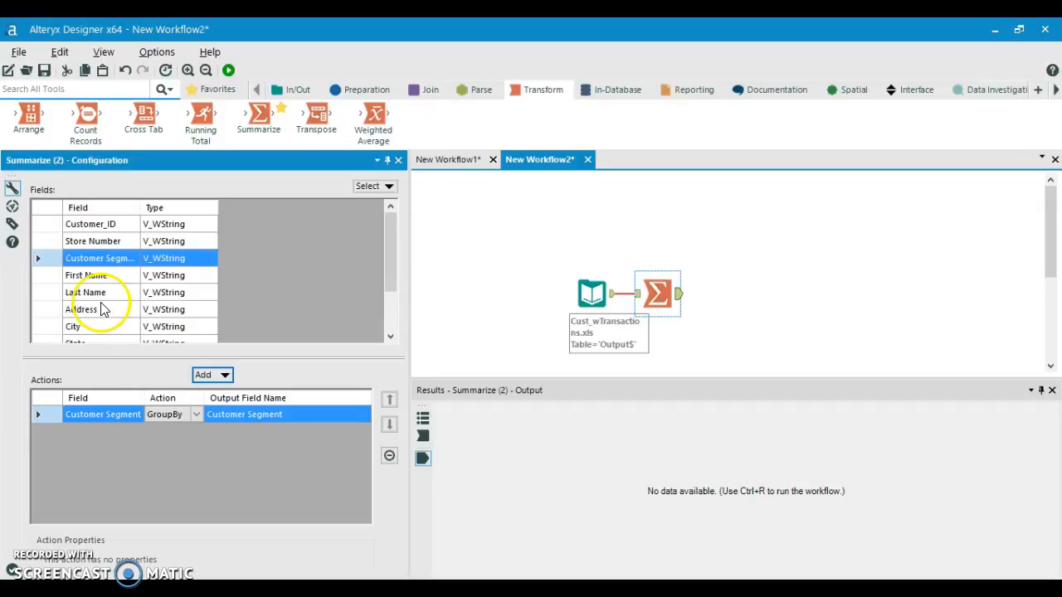
# Add a Sum action on the Spend field in the Summarize tool.
pyautogui.scroll(-1, 92, 319)
pyautogui.scroll(-2, 93, 320)
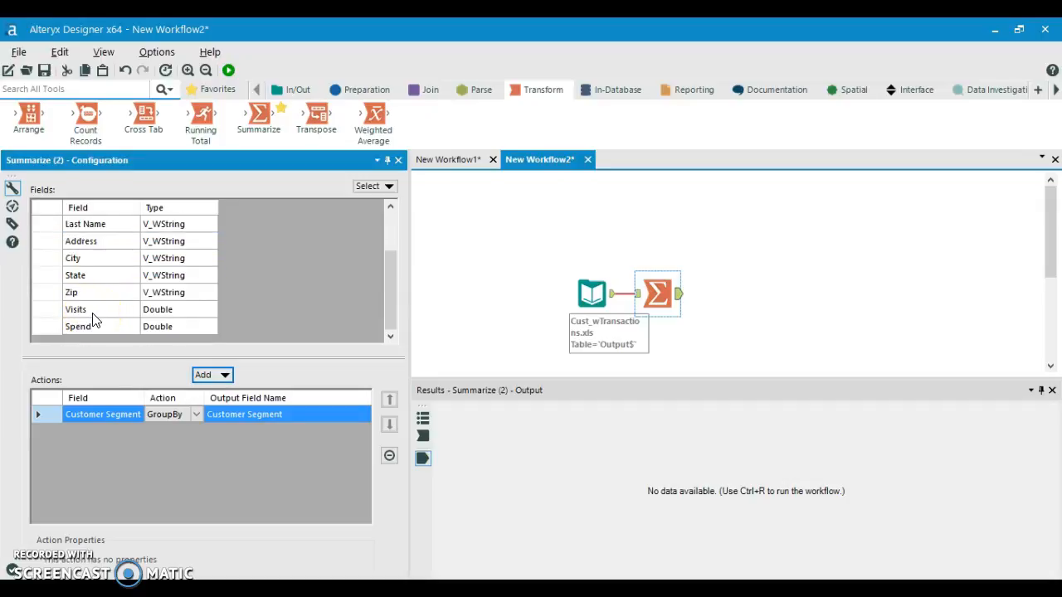
pyautogui.click(91, 327)
pyautogui.click(214, 375)
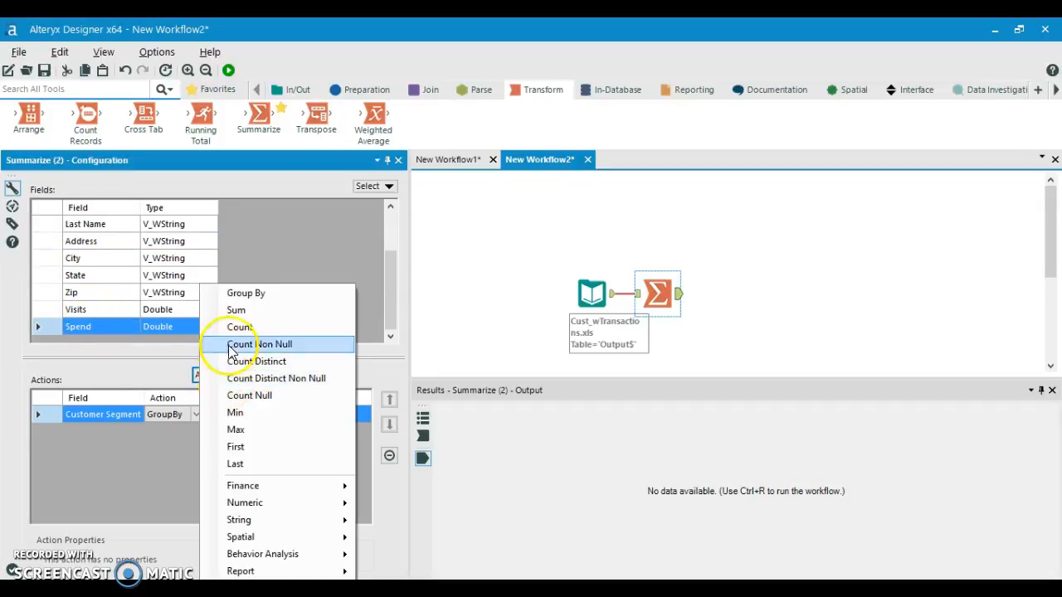
pyautogui.click(237, 310)
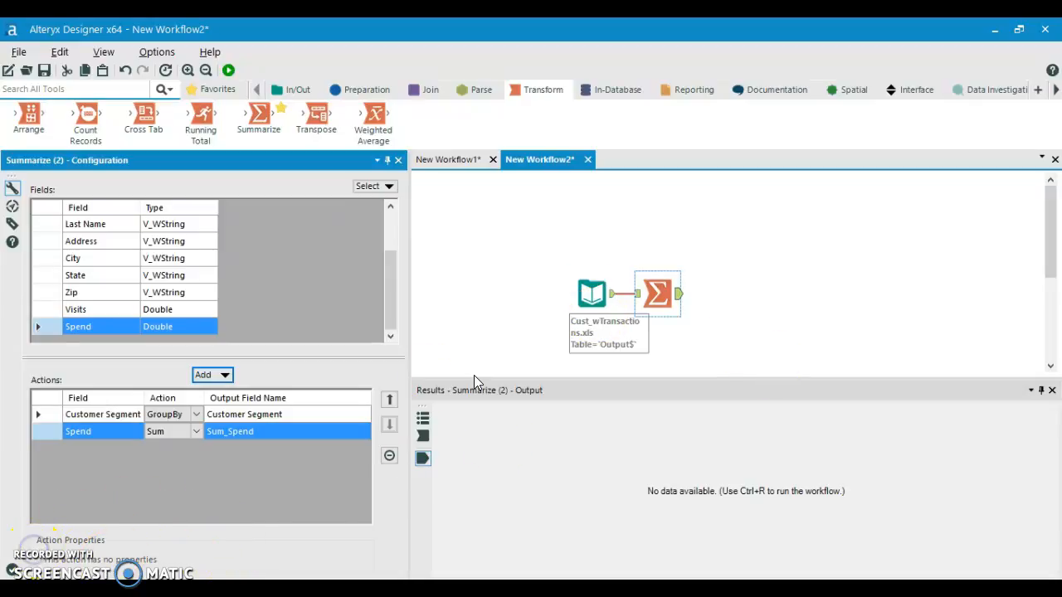
# Rename the output field of the Spend sum to Total Spend.
pyautogui.click(258, 431)
pyautogui.write('Total Spend')
pyautogui.press('Return')
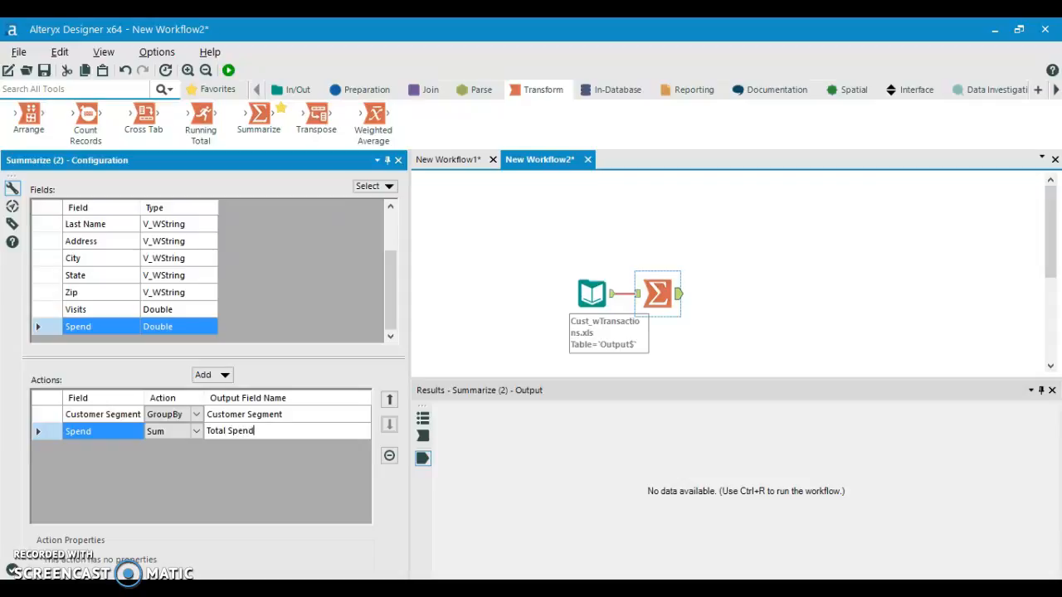
pyautogui.click(43, 544)
# Add an Output Data tool to the canvas after the Summarize tool and connect the Summarize output to it.
pyautogui.click(297, 91)
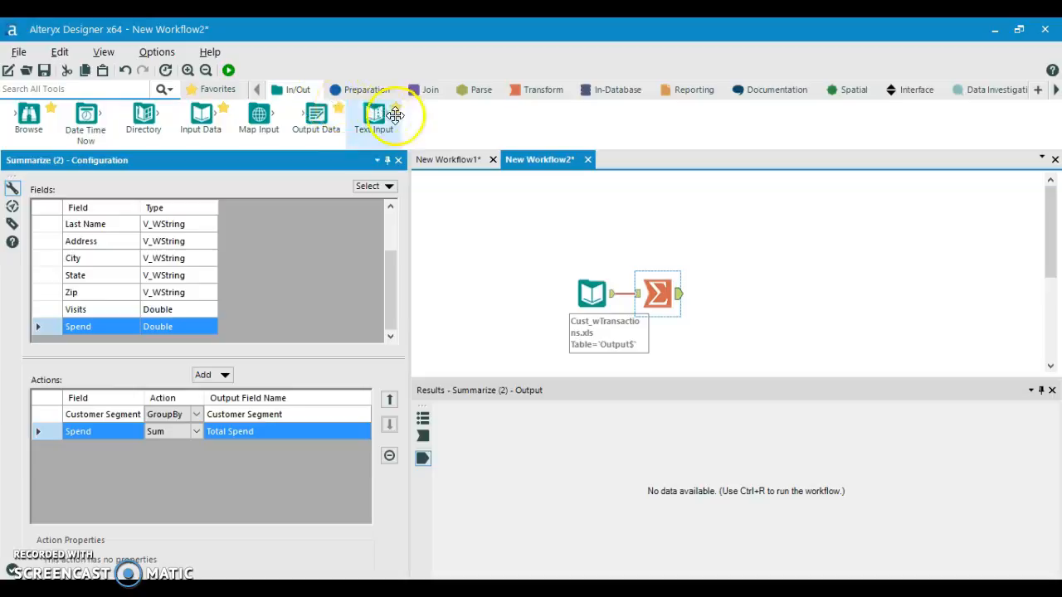
pyautogui.moveTo(310, 121); pyautogui.dragTo(744, 292)
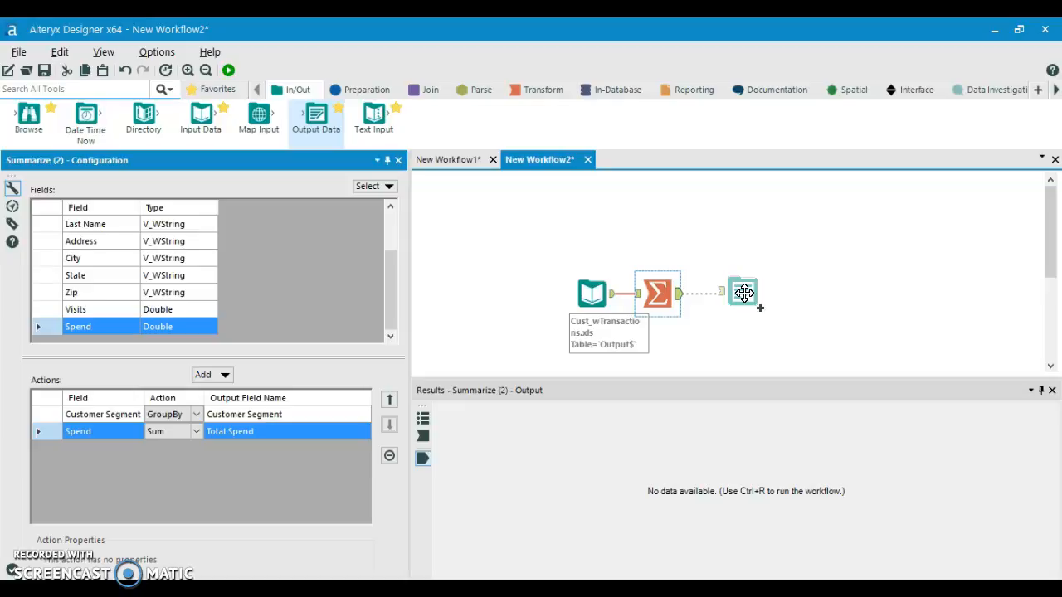
pyautogui.moveTo(744, 292); pyautogui.dragTo(797, 291)
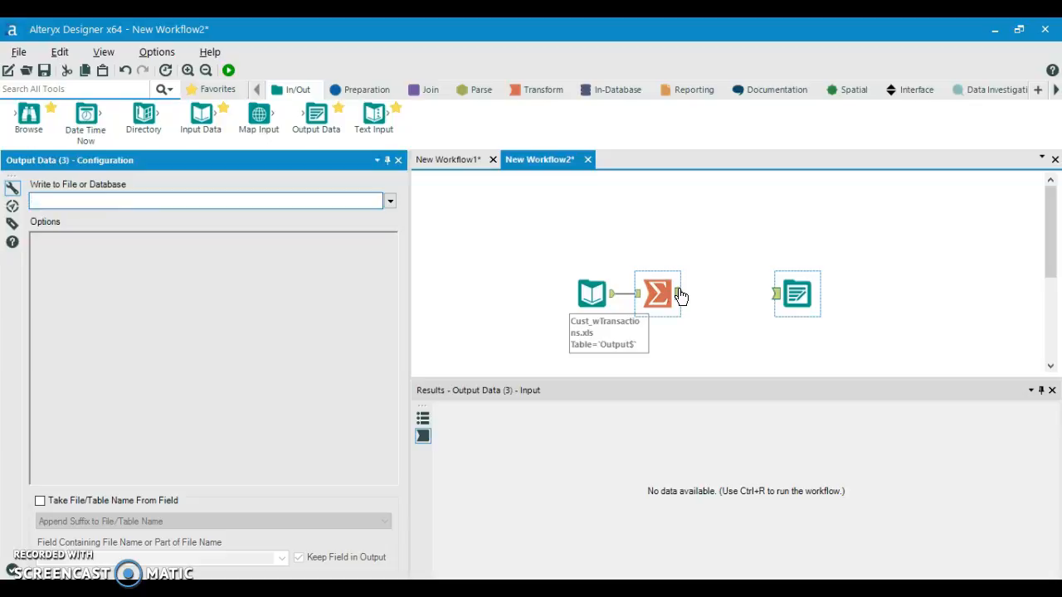
pyautogui.moveTo(678, 297); pyautogui.dragTo(784, 301)
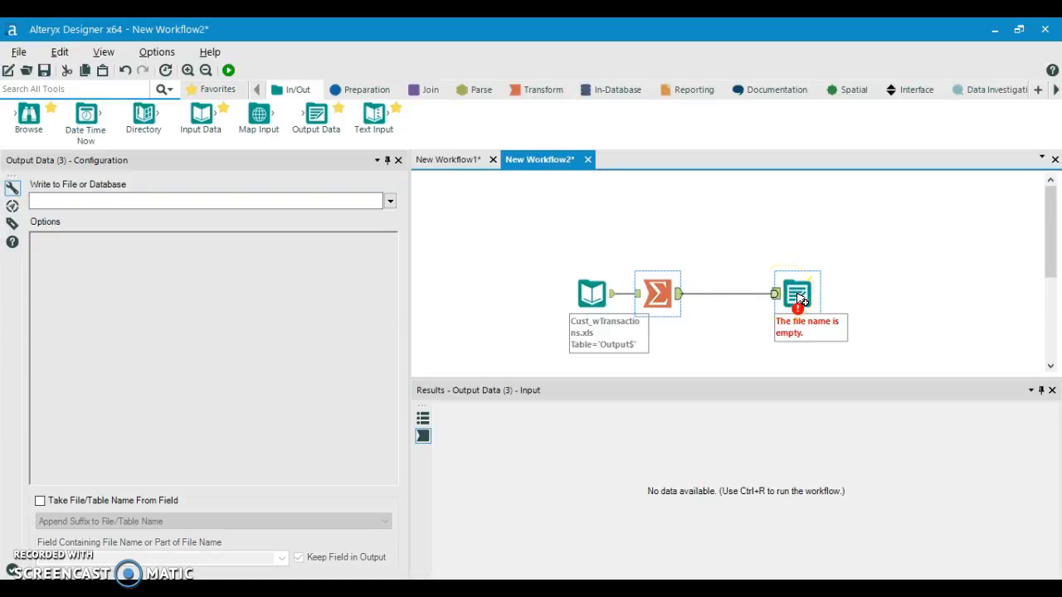
# Set the Output Data tool to write to a file named CustomerSegment_Toals in the SampleData folder.
pyautogui.click(798, 297)
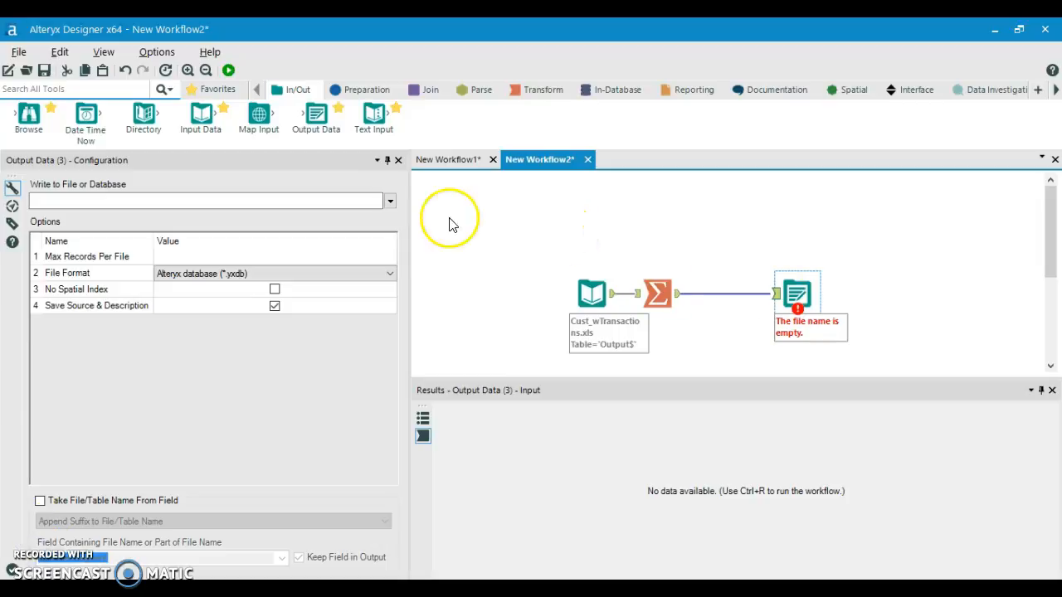
pyautogui.click(390, 201)
pyautogui.click(329, 221)
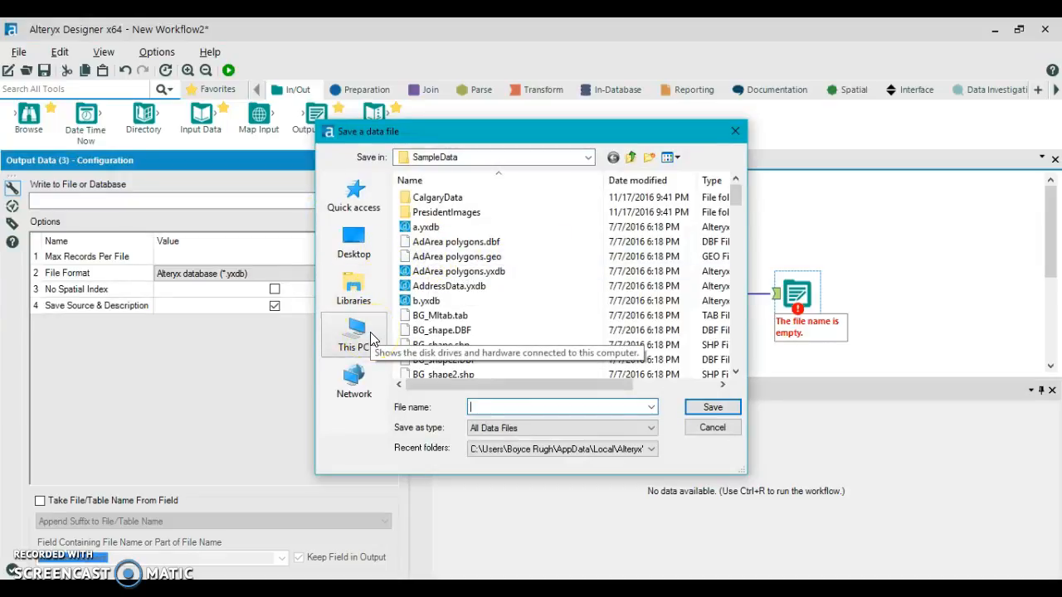
pyautogui.click(566, 408)
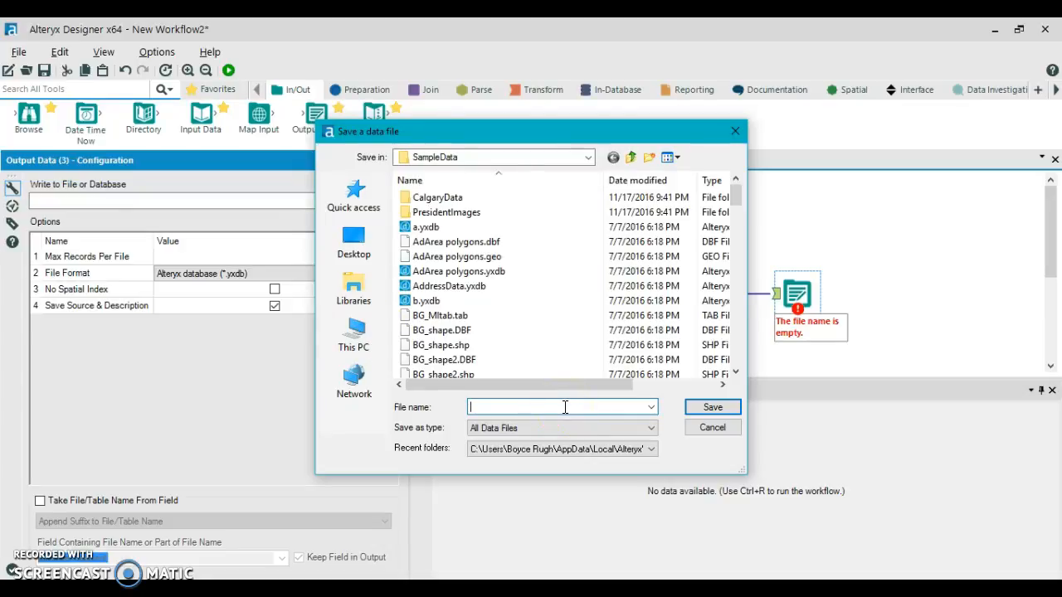
pyautogui.write('CustomerS')
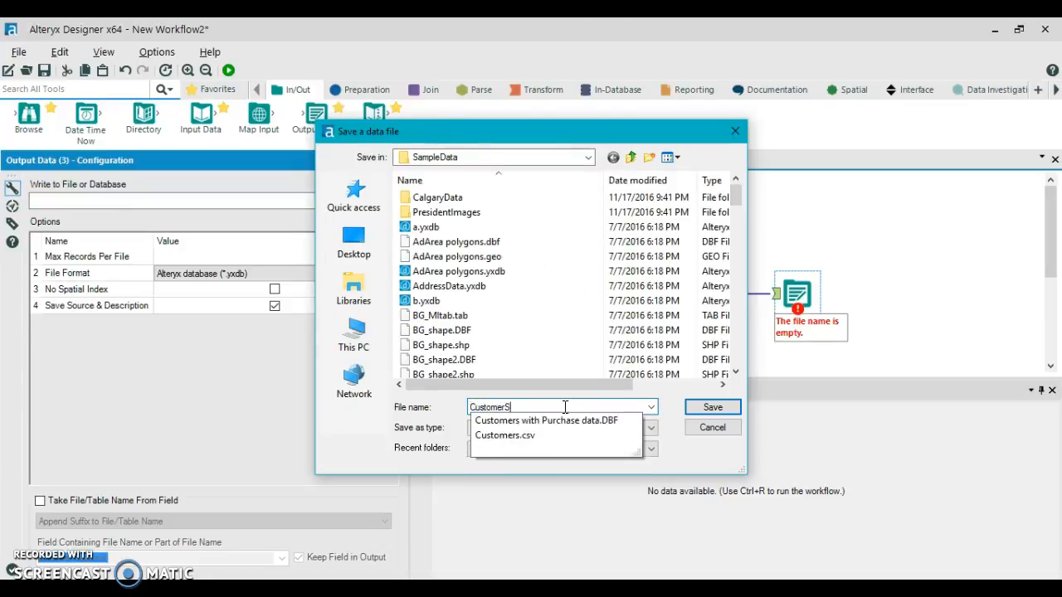
pyautogui.write('egment_Toals')
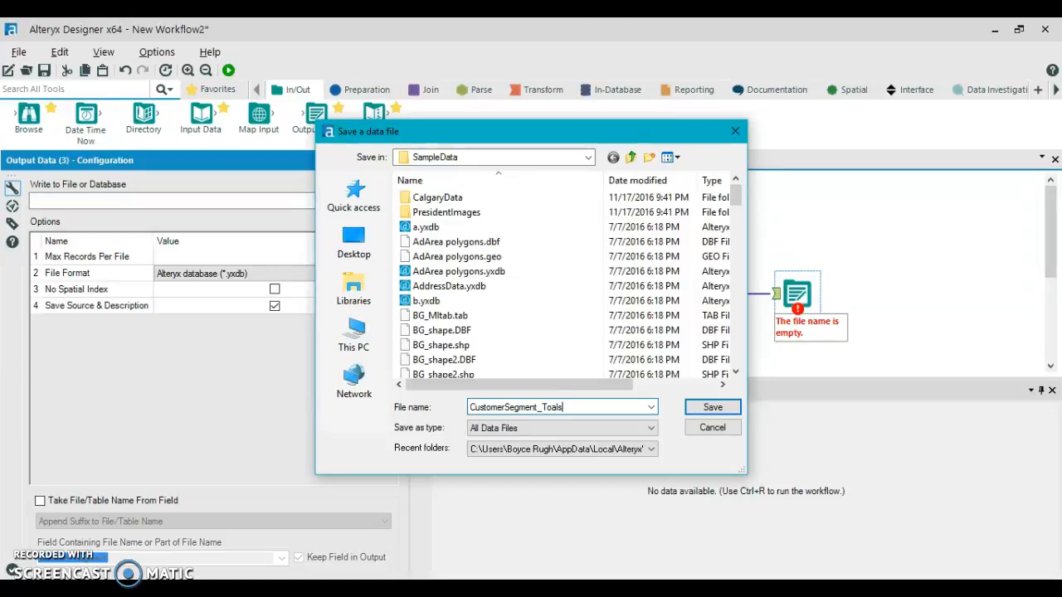
pyautogui.click(707, 408)
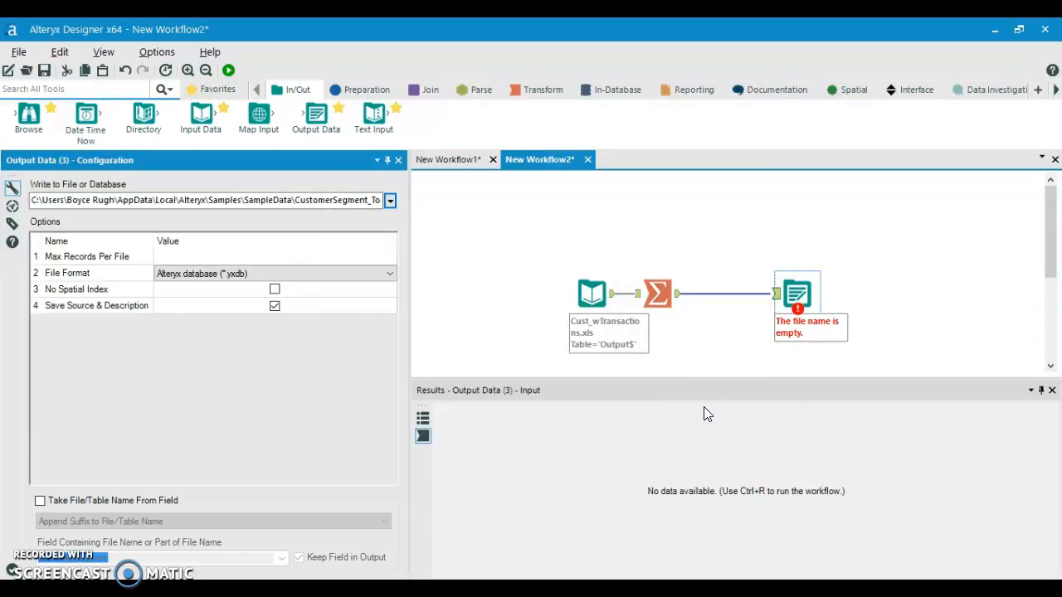
pyautogui.click(41, 542)
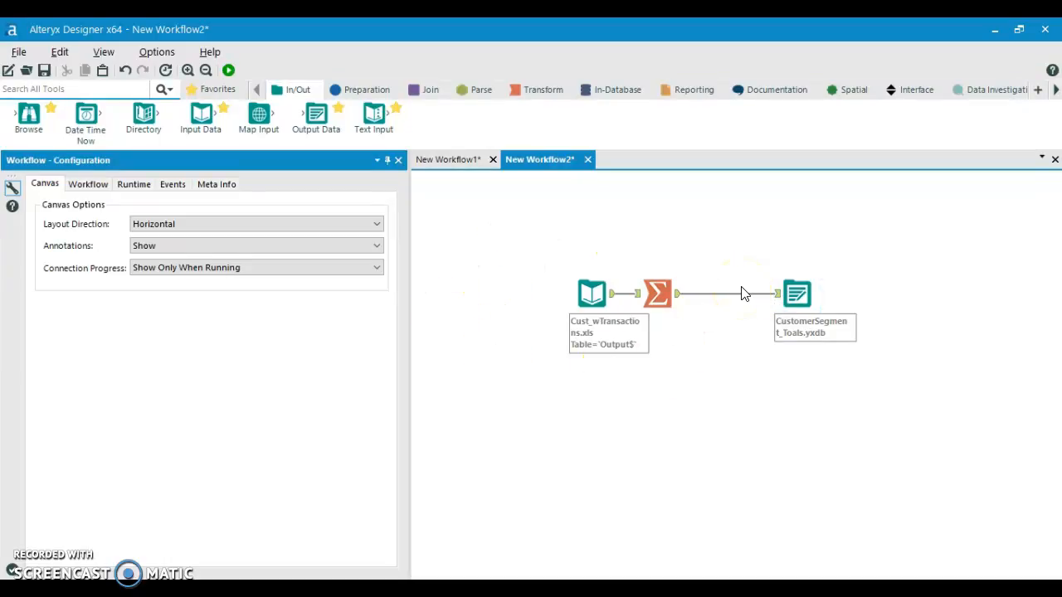
# Run the workflow, dismiss the completion message and show the messages of the last run.
pyautogui.click(228, 70)
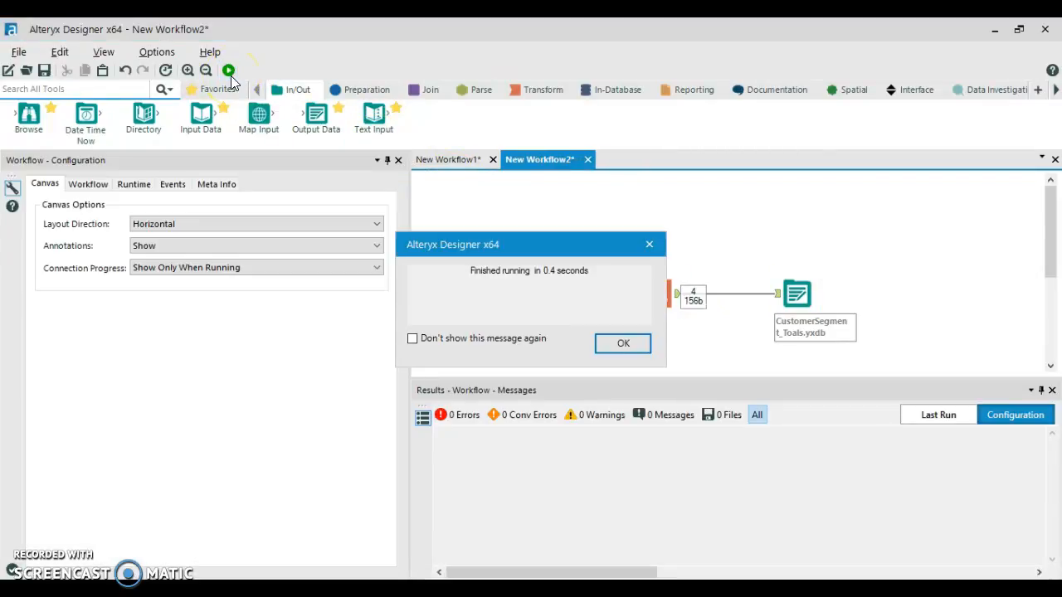
pyautogui.click(623, 344)
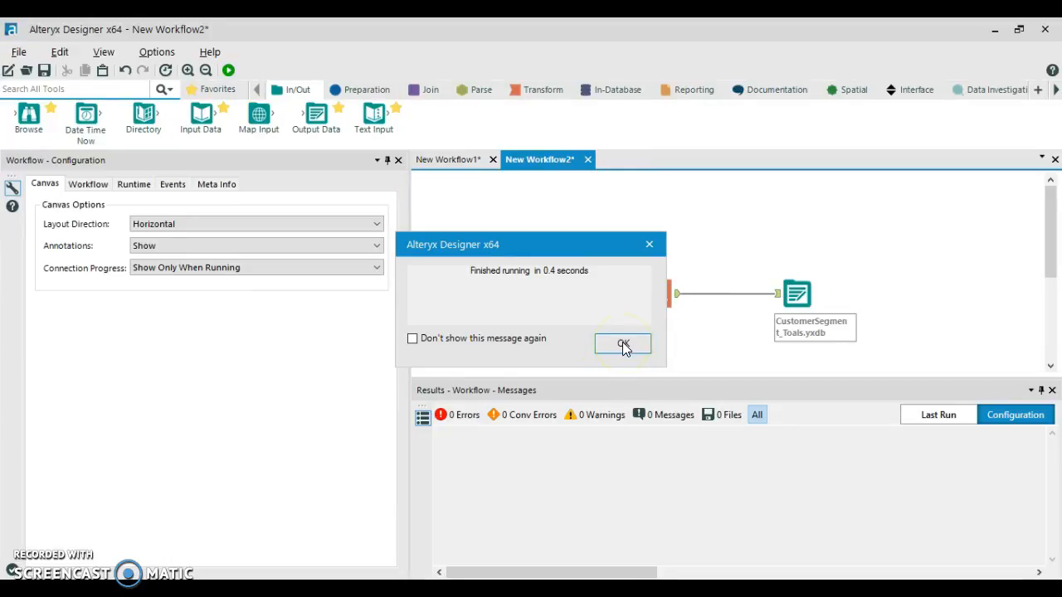
pyautogui.click(624, 345)
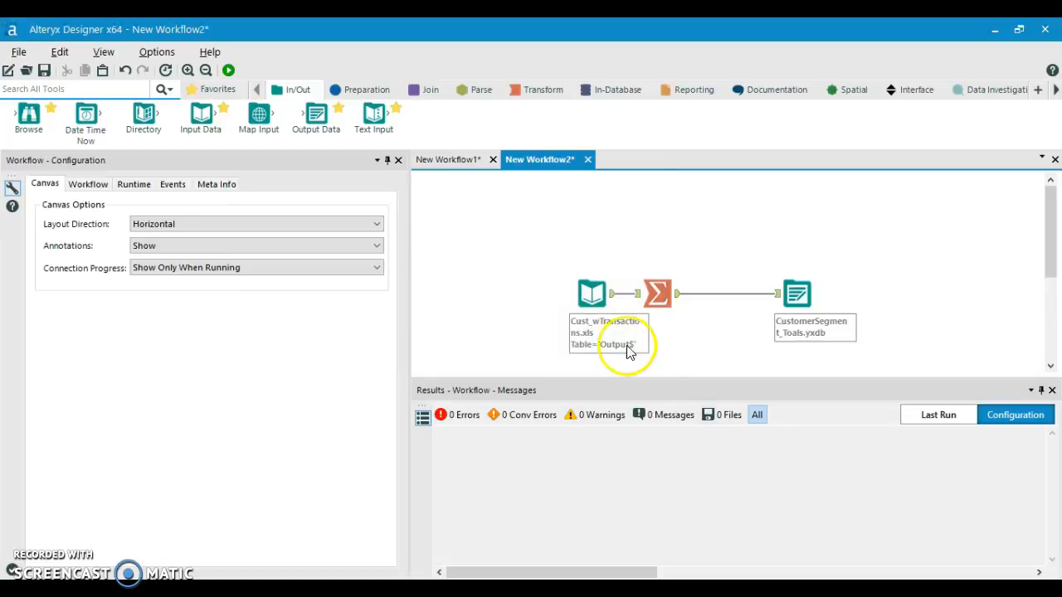
pyautogui.click(953, 430)
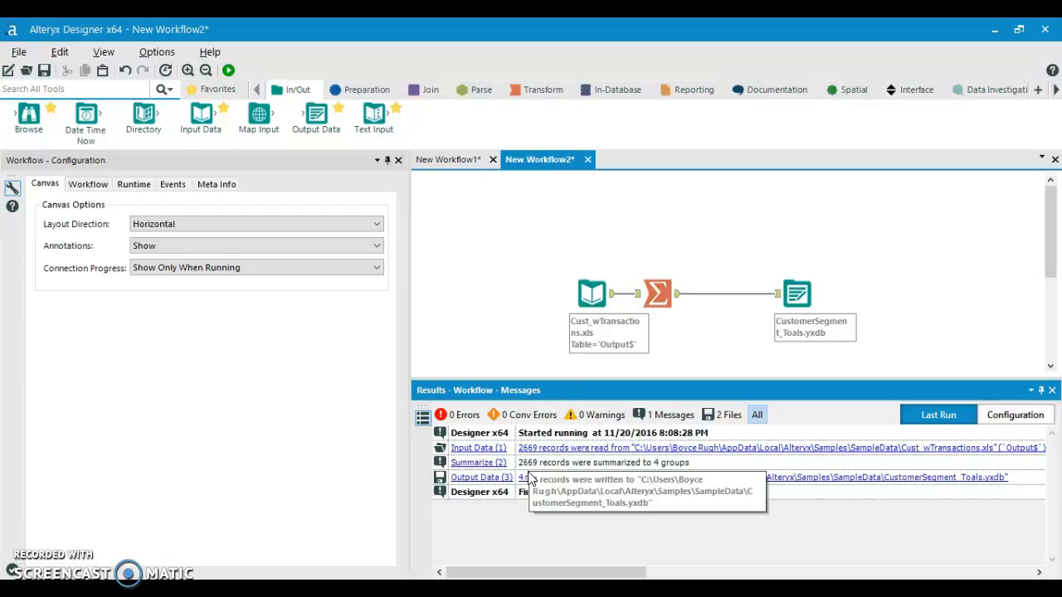
# Examine the Summarize tool's input records and its output of total spend by customer segment.
pyautogui.click(484, 465)
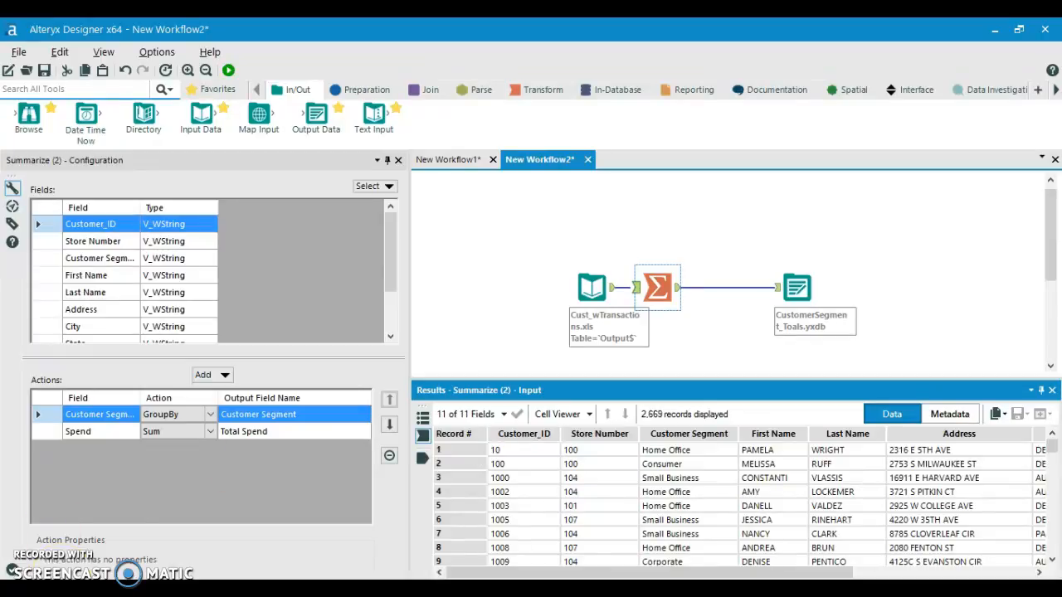
pyautogui.click(513, 415)
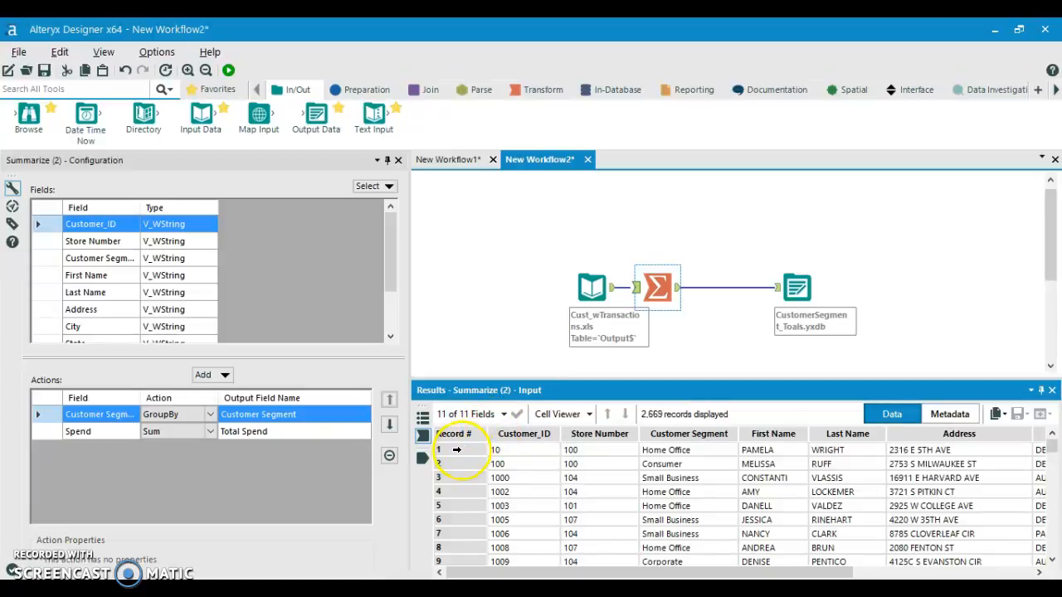
pyautogui.click(424, 461)
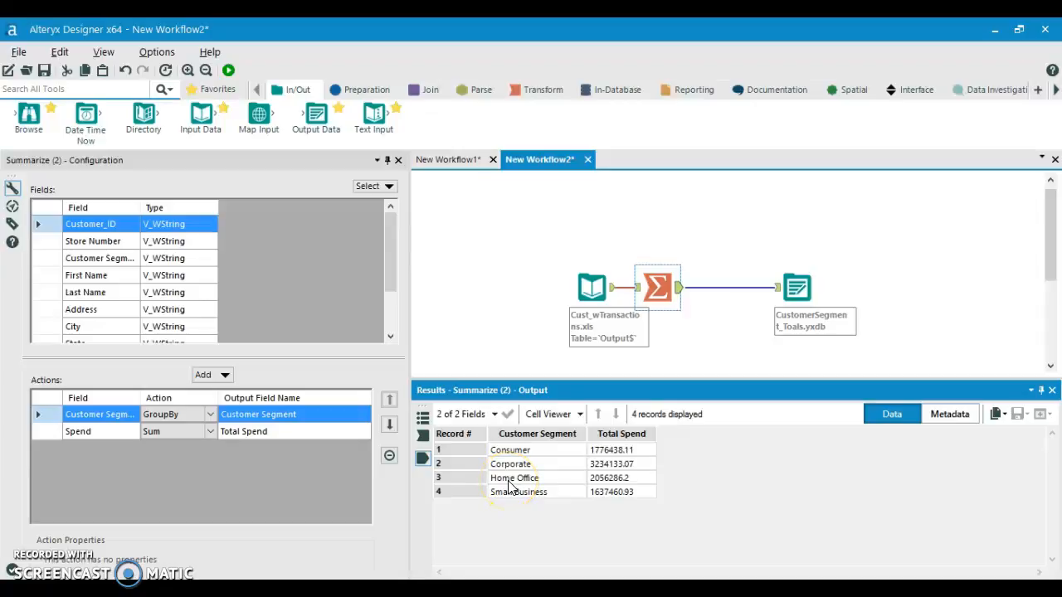
# Return to the workflow's run messages and open the written CustomerSegment_Toals.yxdb file from there.
pyautogui.click(535, 338)
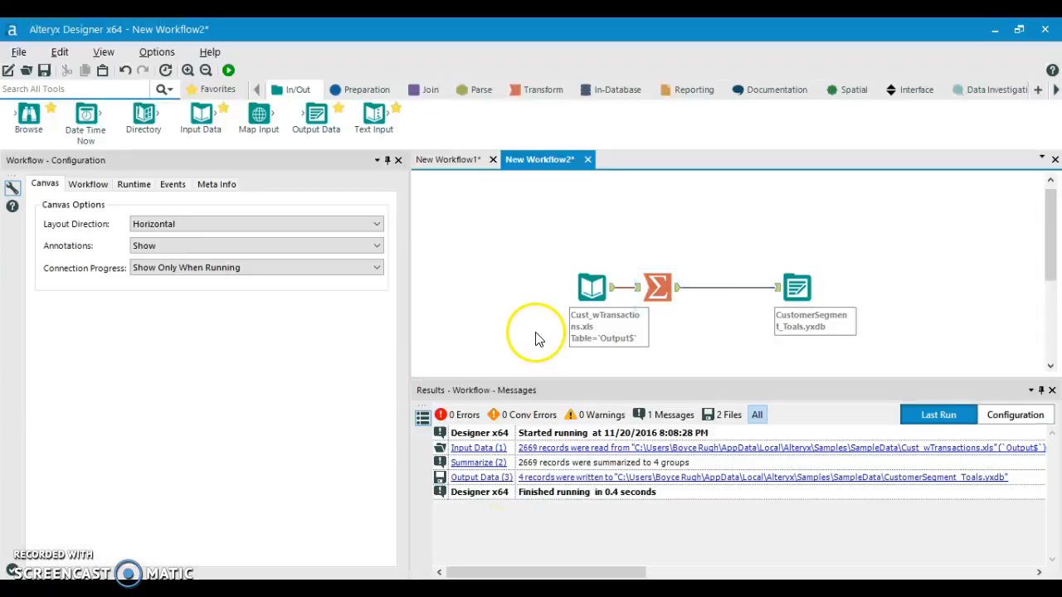
pyautogui.click(576, 483)
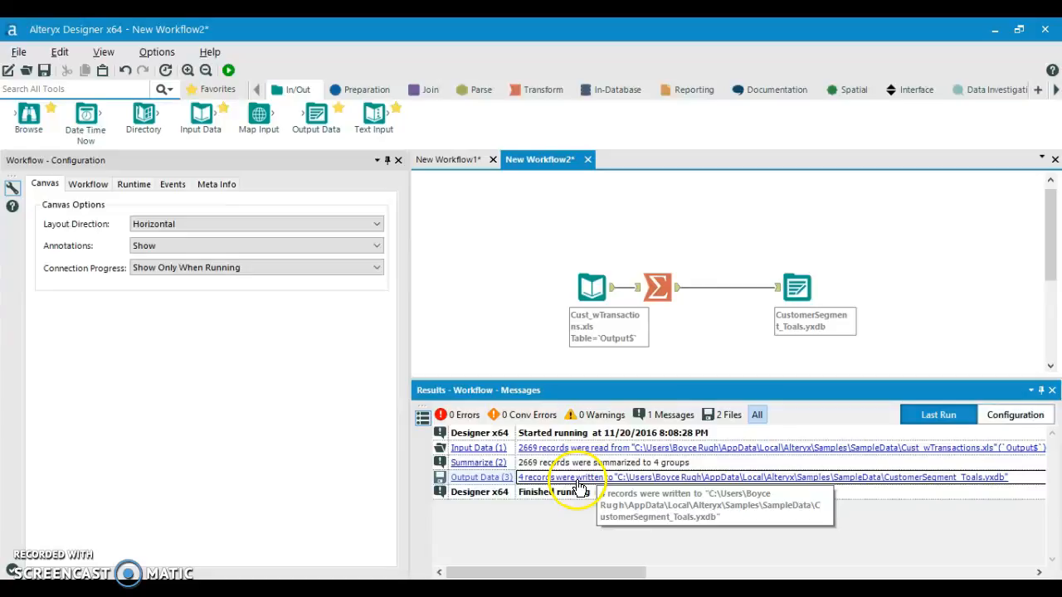
pyautogui.click(579, 482)
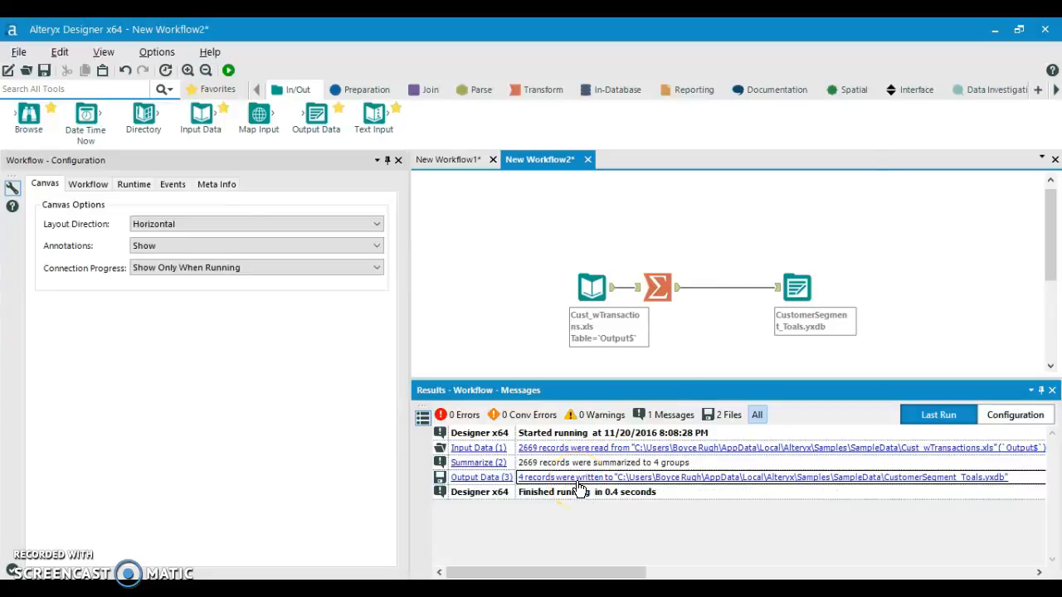